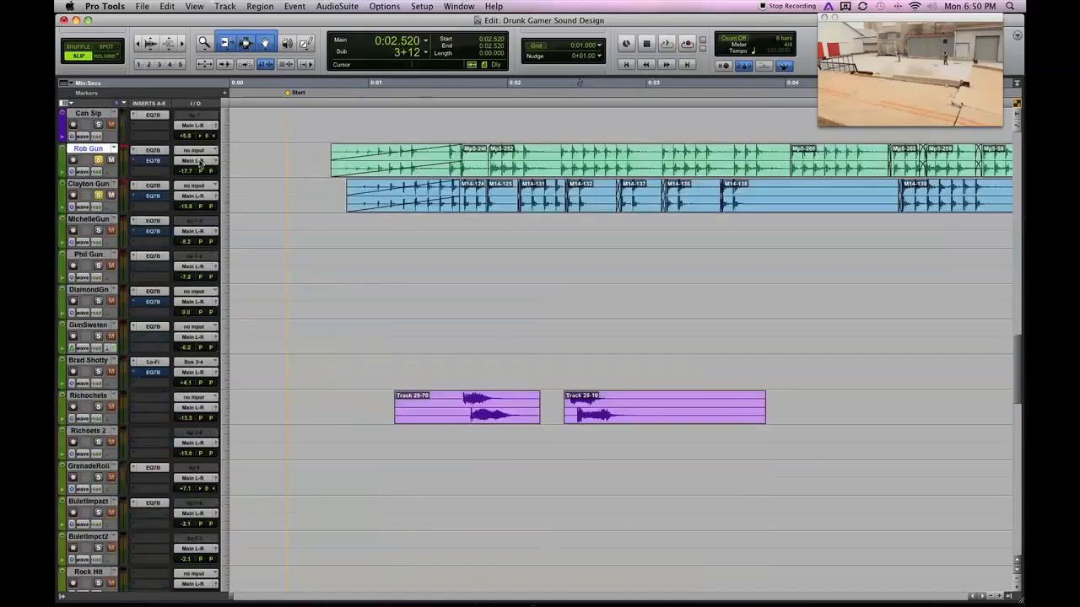
Step: Highlight the gun and ricochet tracks across the whole sequence, from about 0:00.466 to 0:41.200
click(524, 157)
key(r)
key(r)
key(r)
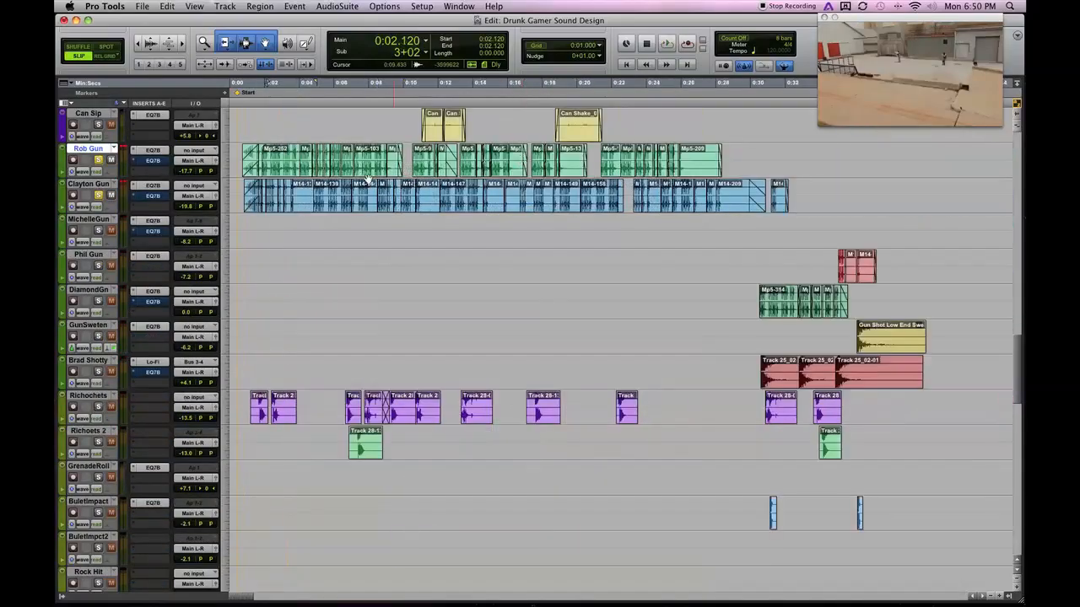
drag(246, 156, 944, 404)
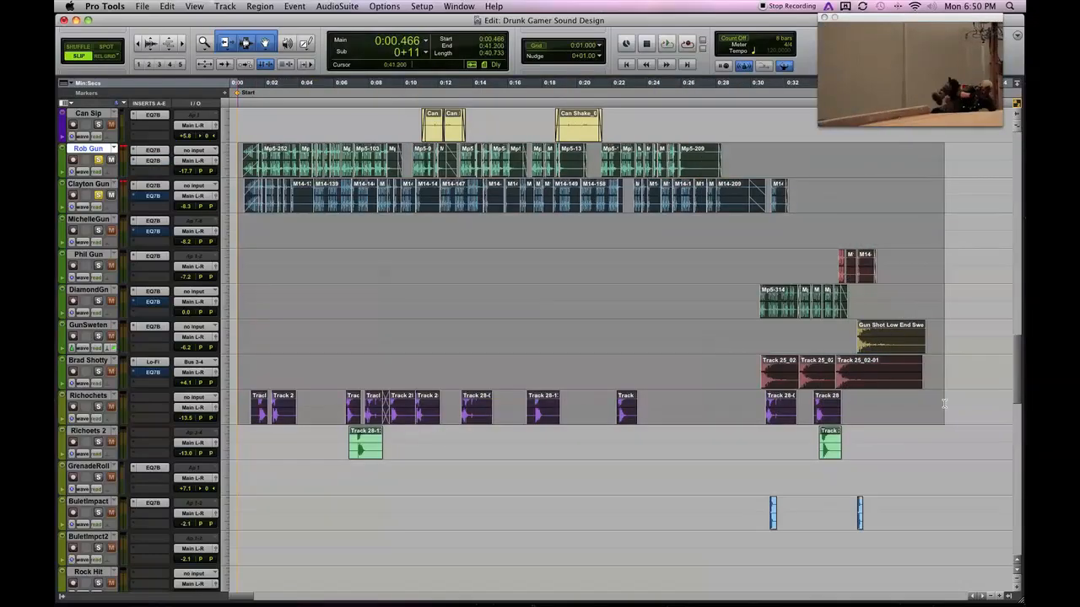
click(448, 224)
key(t)
key(t)
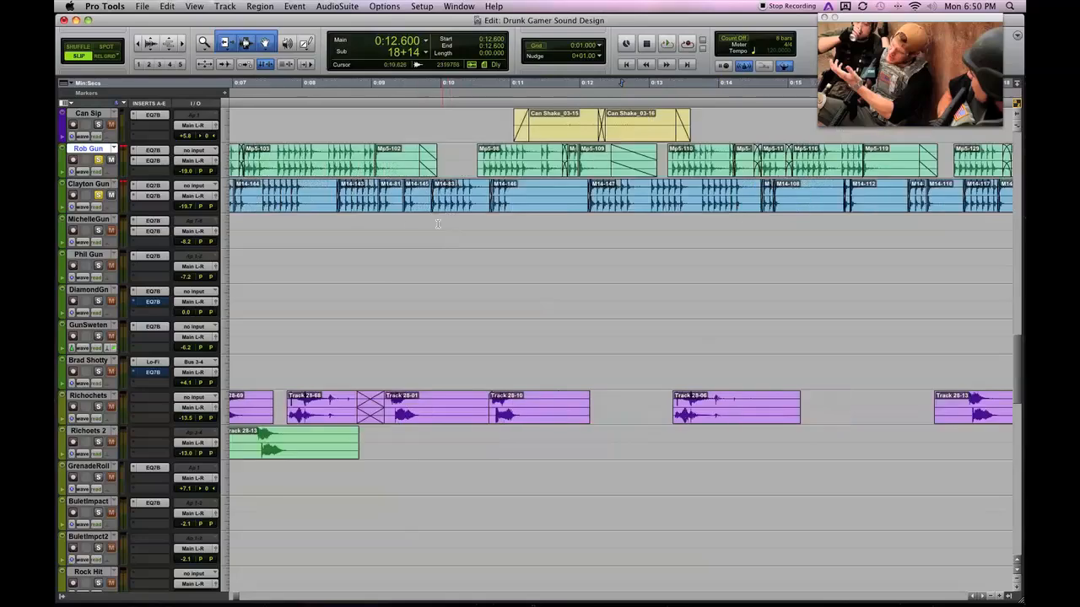
drag(368, 222, 539, 223)
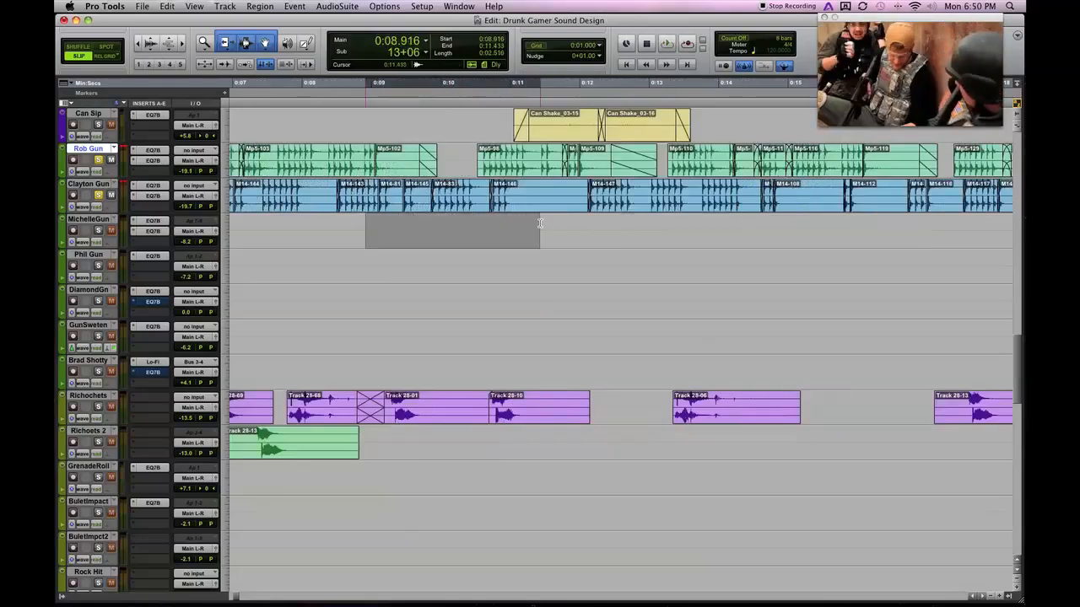
click(540, 223)
key(r)
drag(378, 223, 457, 224)
scroll(458, 224, left, 3)
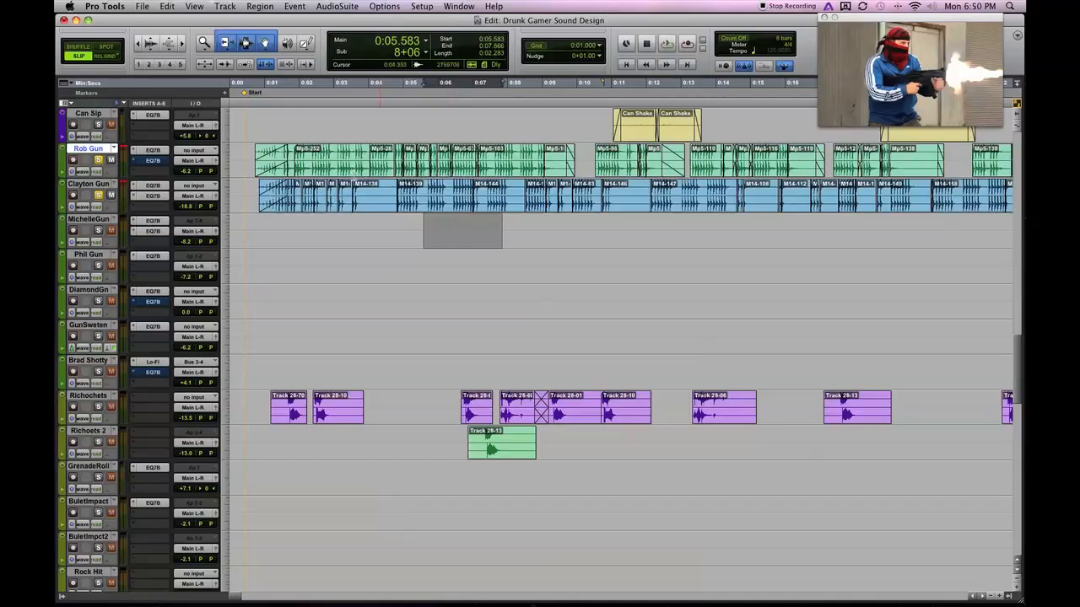
Step: Compare the Mp5-252 gunfire with the video on both sides of the shot change near 0:03, up to 0:03.458
click(329, 154)
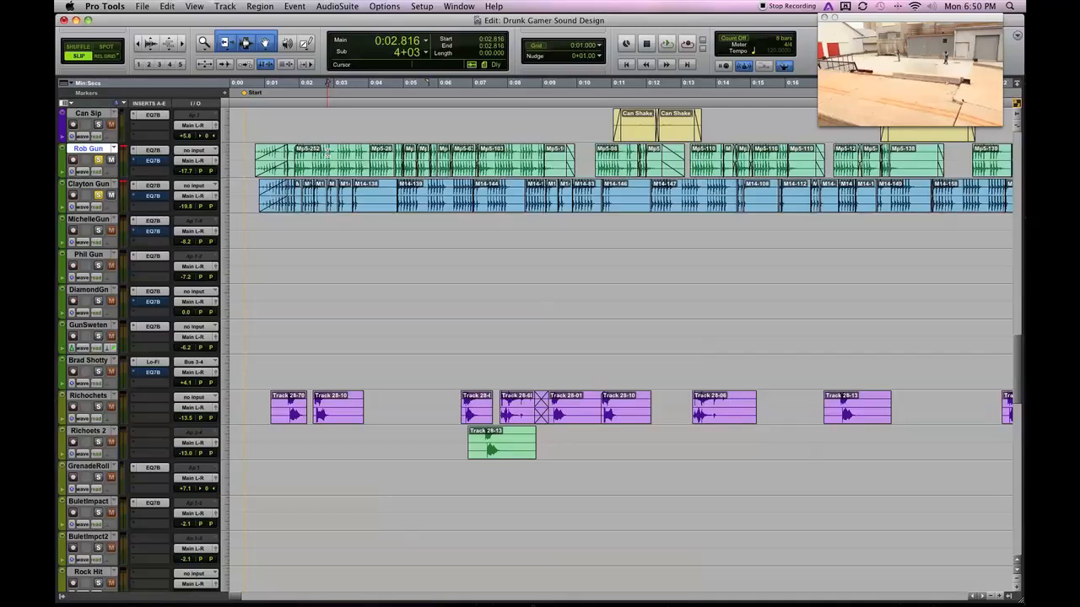
drag(315, 152, 340, 152)
click(340, 152)
key(t)
key(t)
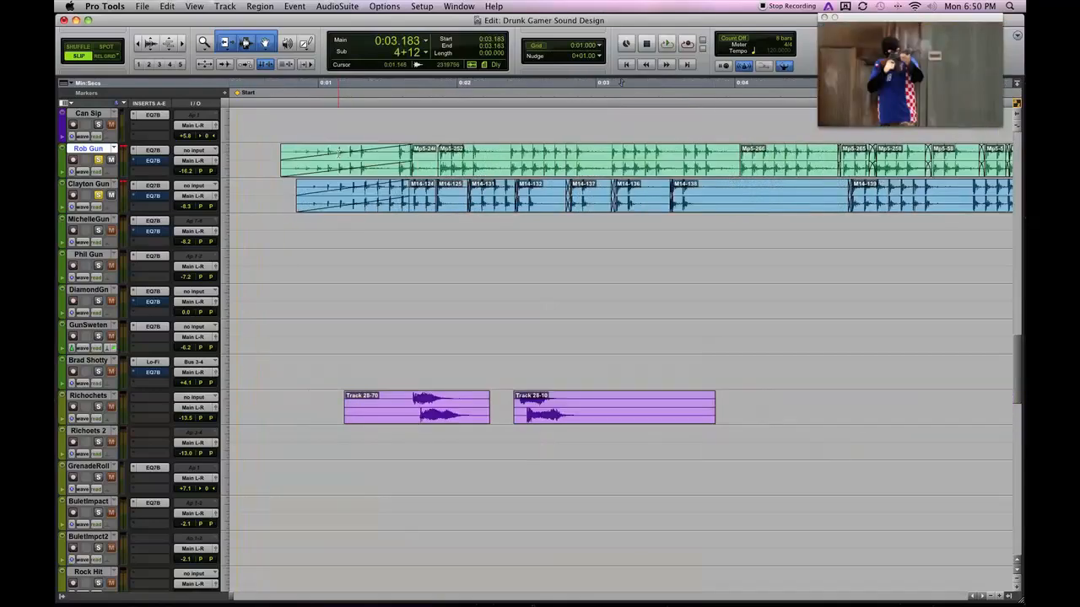
click(510, 155)
scroll(511, 155, left, 2)
drag(555, 154, 637, 153)
click(637, 152)
key(r)
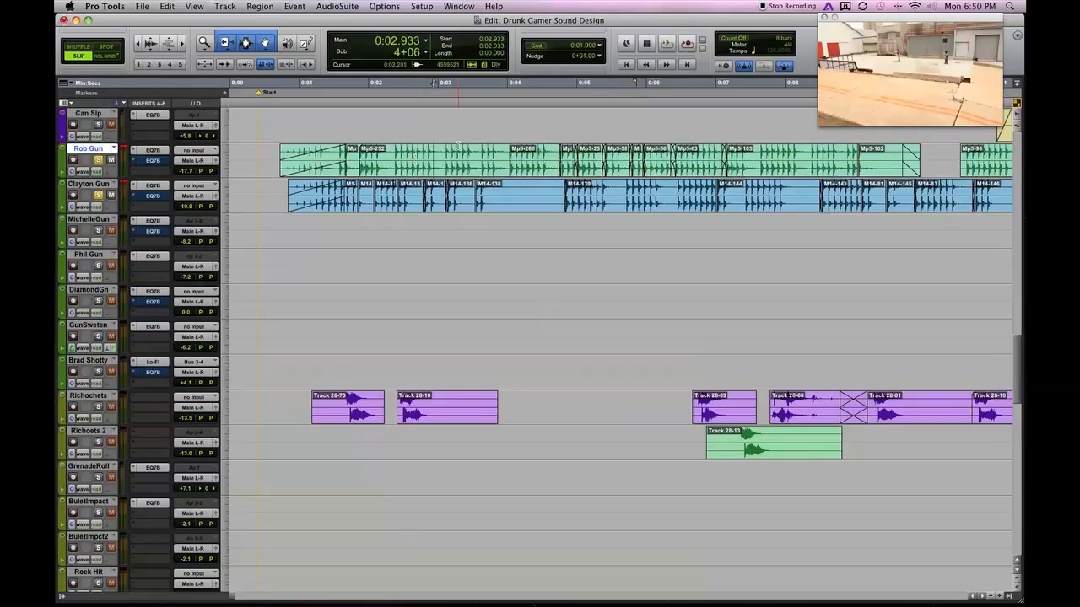
drag(442, 156, 470, 156)
click(470, 154)
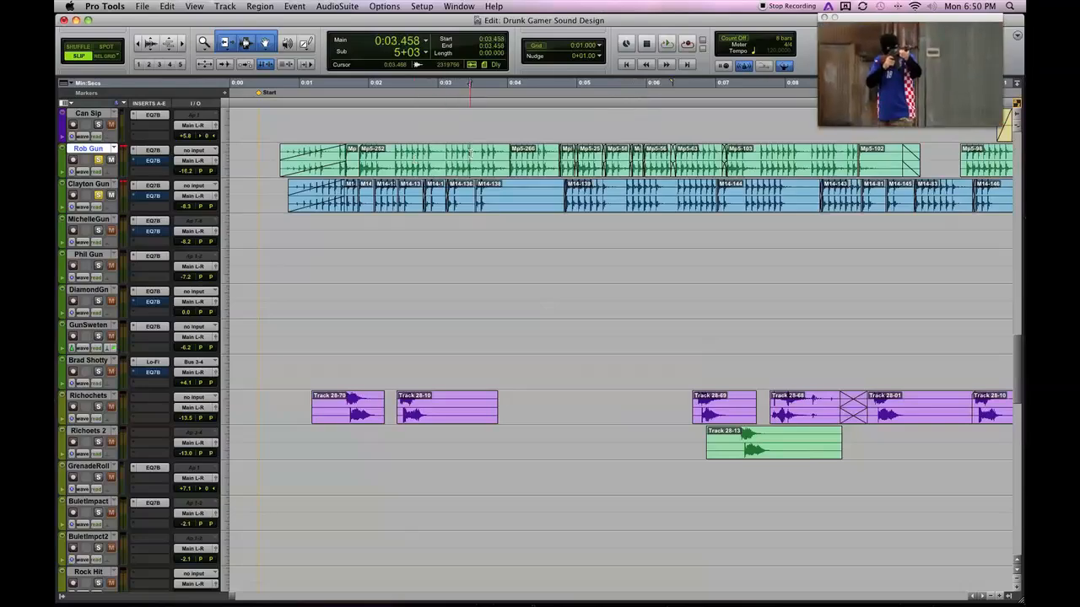
Step: Highlight the MP5 gunfire from 0:04.241 to 0:05.400 and check it against the video
key(t)
scroll(545, 156, right, 10)
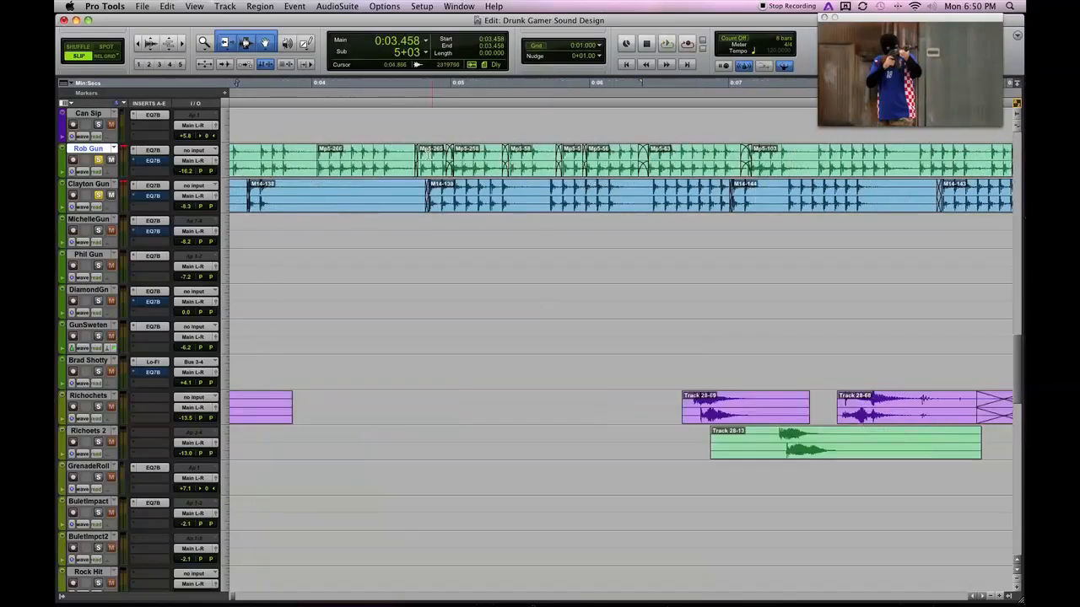
key(r)
drag(487, 156, 724, 153)
click(722, 154)
drag(483, 156, 563, 155)
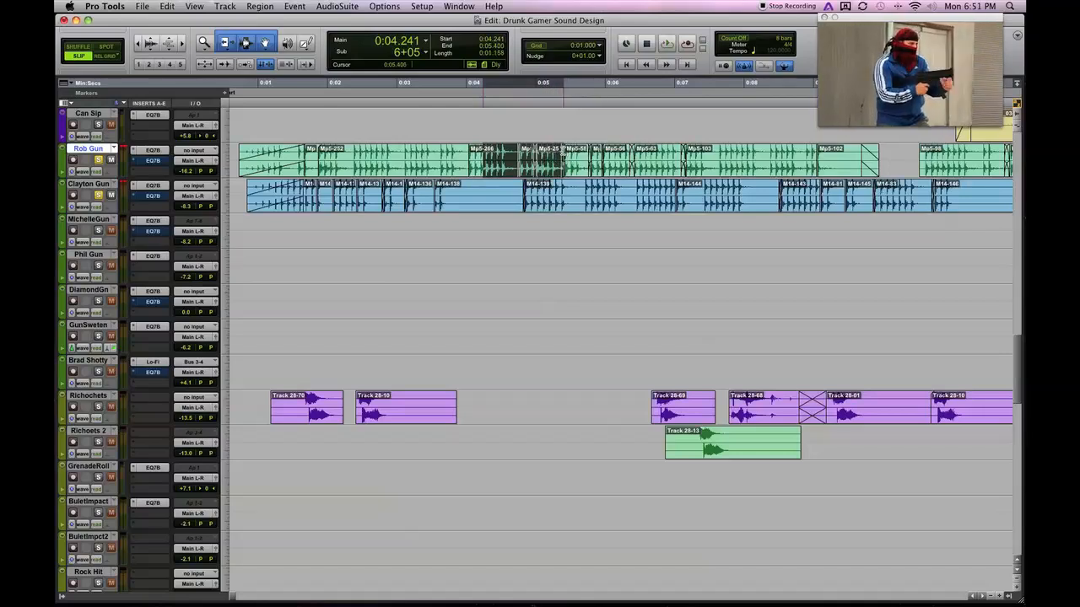
Step: Play back the gunfire with the picture from 0:03.066 on the MP5 gun track
click(454, 151)
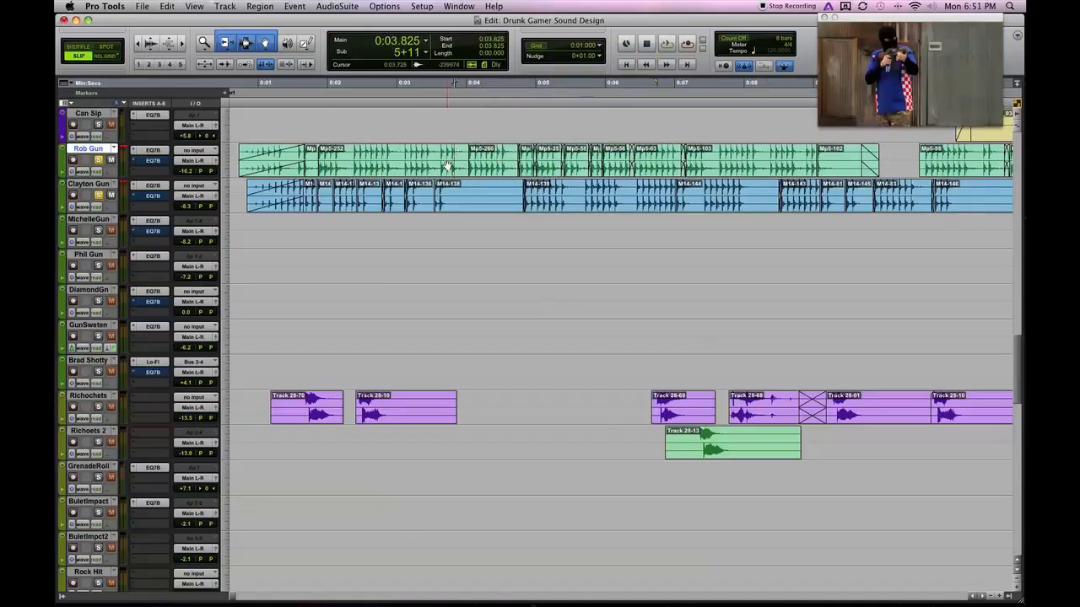
click(436, 153)
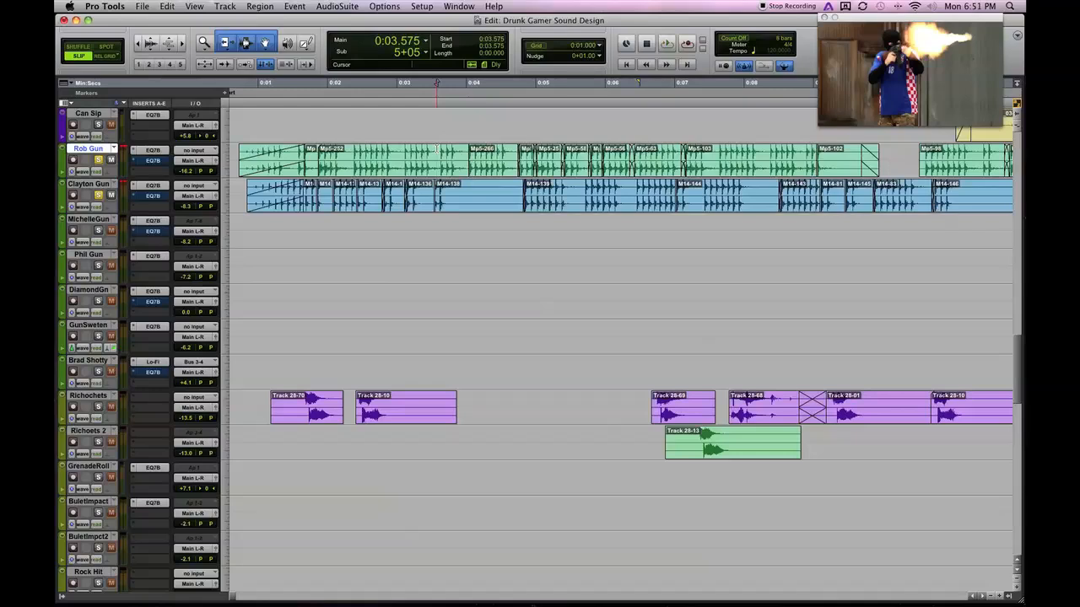
click(403, 152)
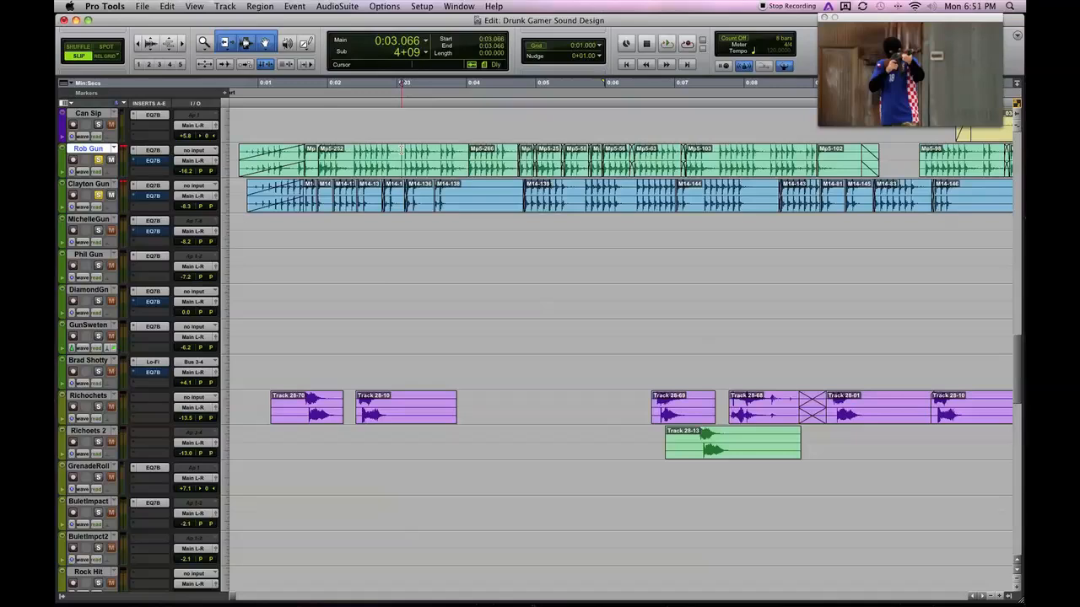
key(space)
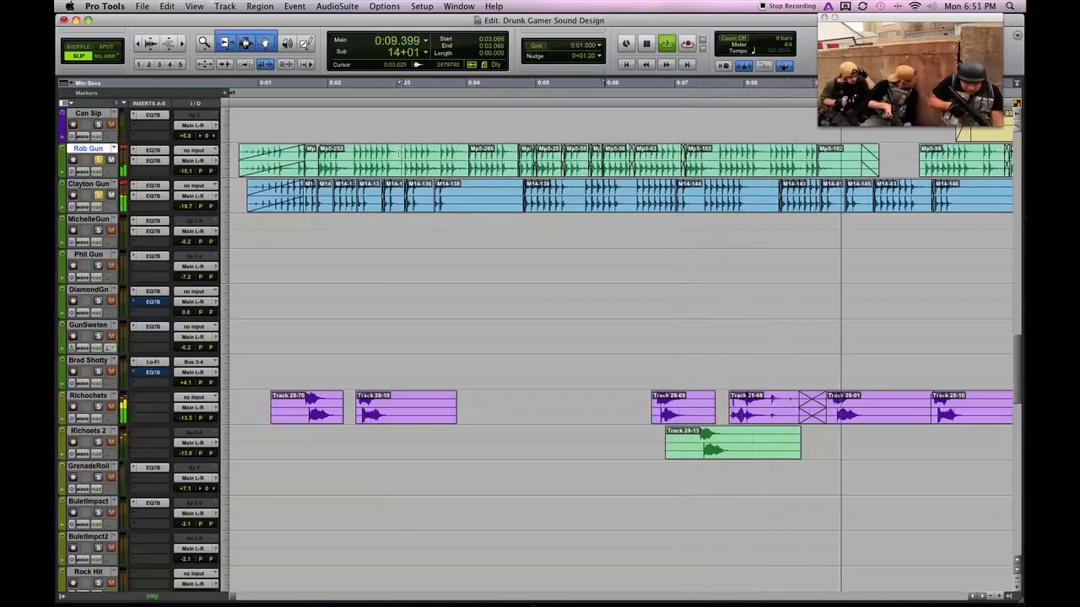
key(space)
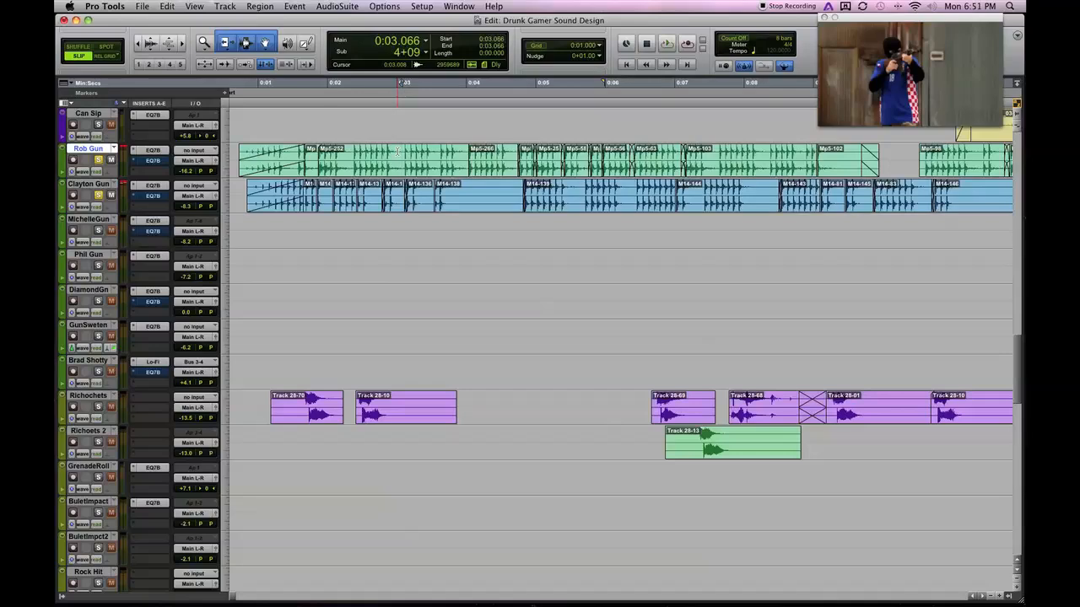
Step: Display volume automation on all tracks and inspect the level changes on the MP5 and M14 gun tracks up to about 0:07.2
key(ctrl+alt+minus)
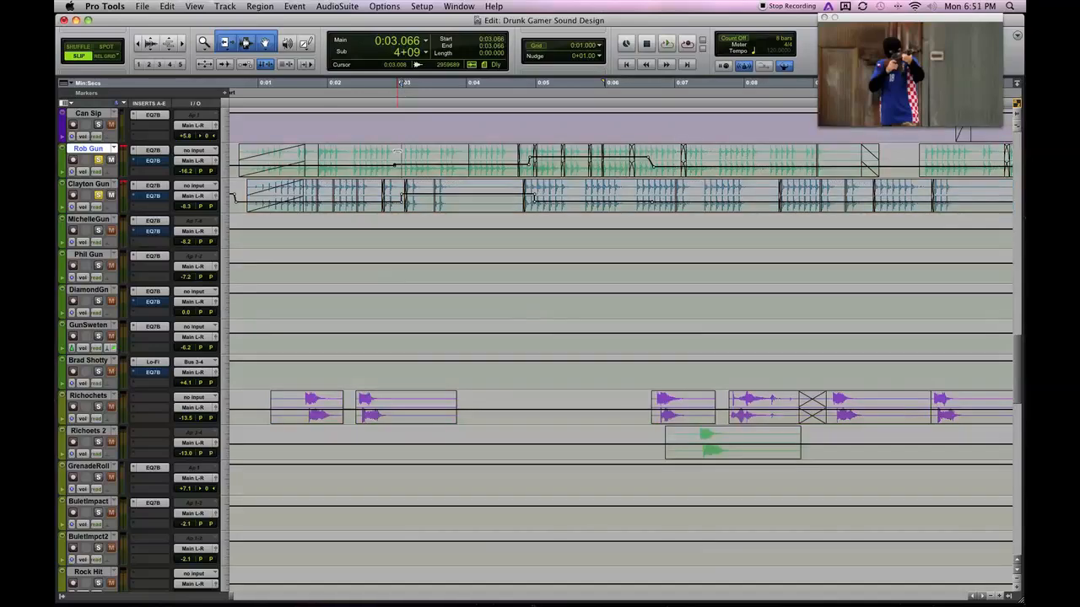
mouse_move(369, 162)
mouse_down()
mouse_move(321, 165)
mouse_move(426, 165)
mouse_move(363, 164)
mouse_up()
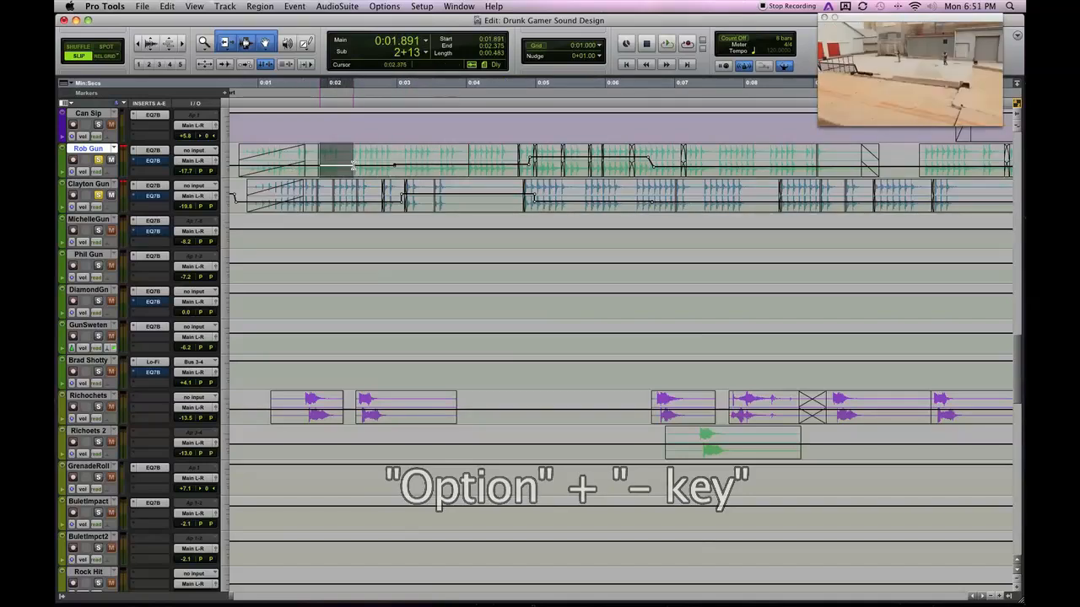
drag(339, 201, 690, 201)
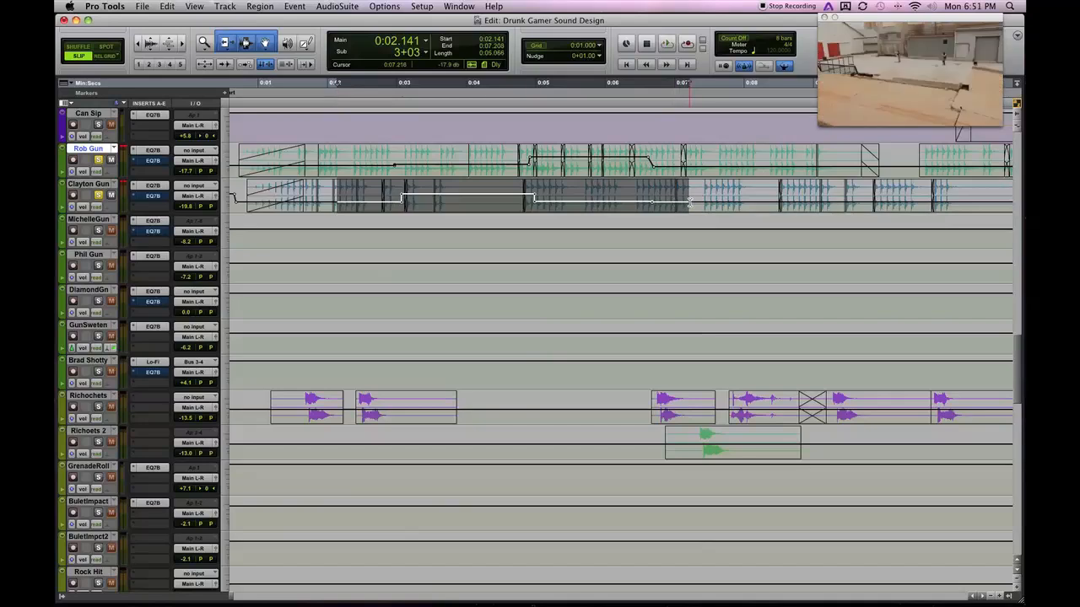
click(690, 201)
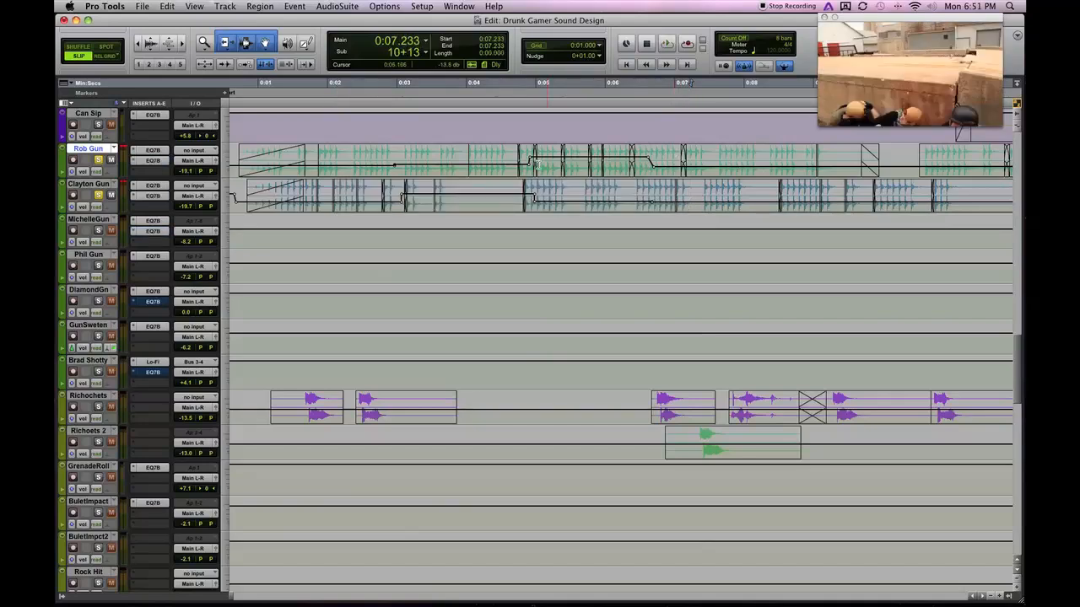
drag(535, 164, 619, 163)
click(429, 169)
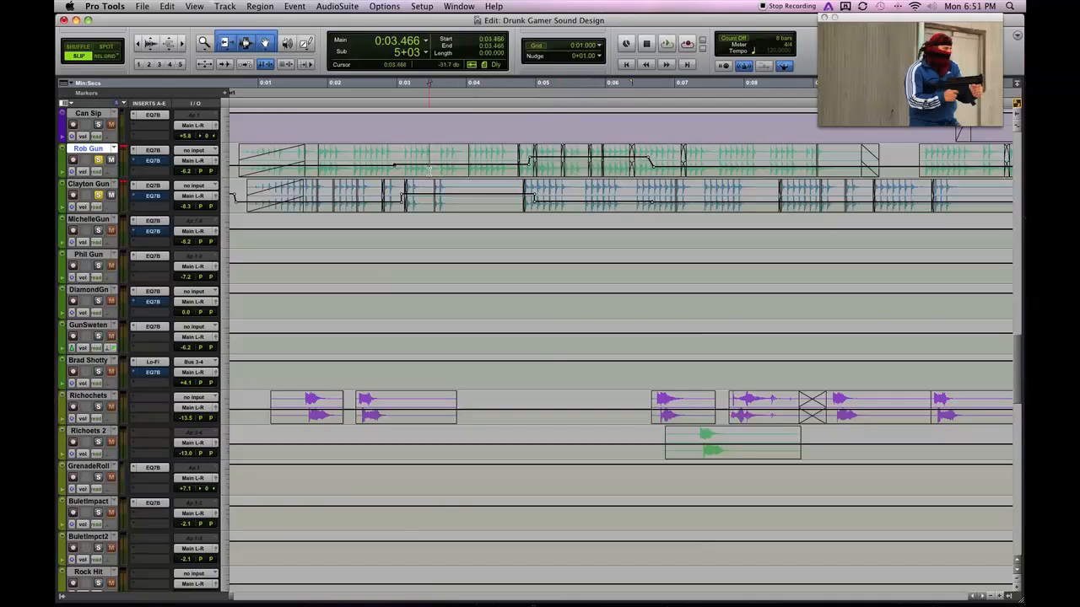
Step: Display left pan automation on all tracks and highlight the MP5 track's panning from 0:03.275 to 0:04.283
click(86, 171)
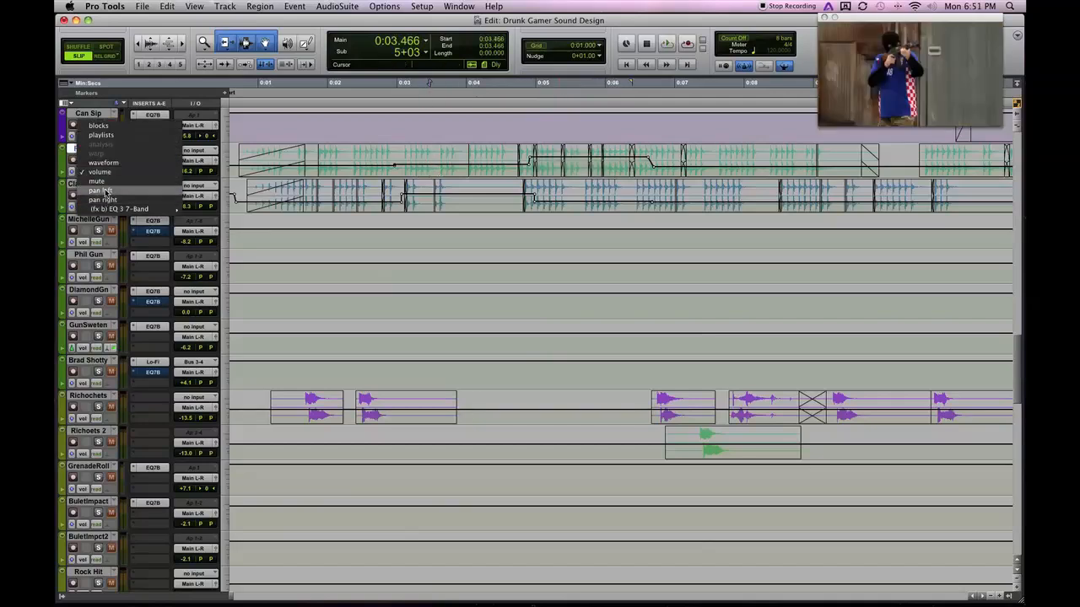
click(105, 191)
drag(355, 160, 486, 158)
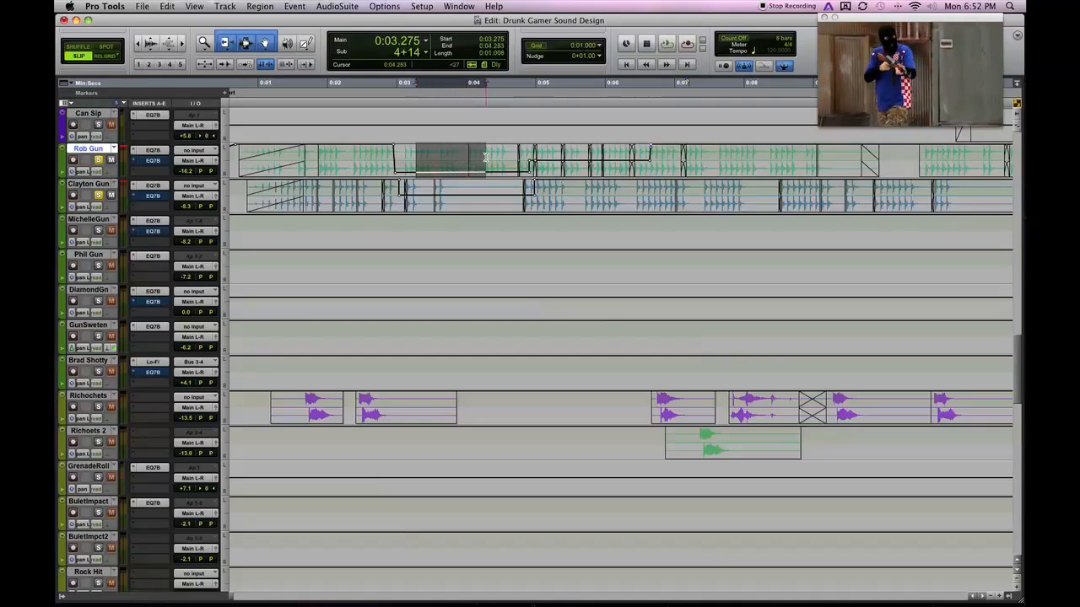
click(485, 157)
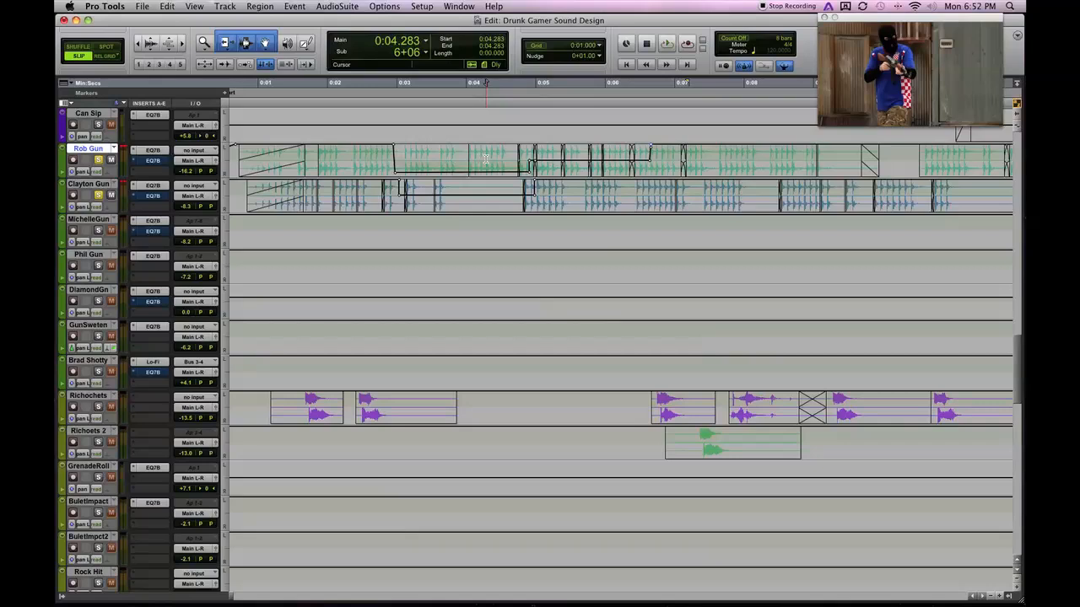
Step: Return all tracks to waveform view and compare the video at the MP5 gunfire just before and after 0:03
key(ctrl+alt+minus)
drag(435, 155, 391, 152)
click(393, 152)
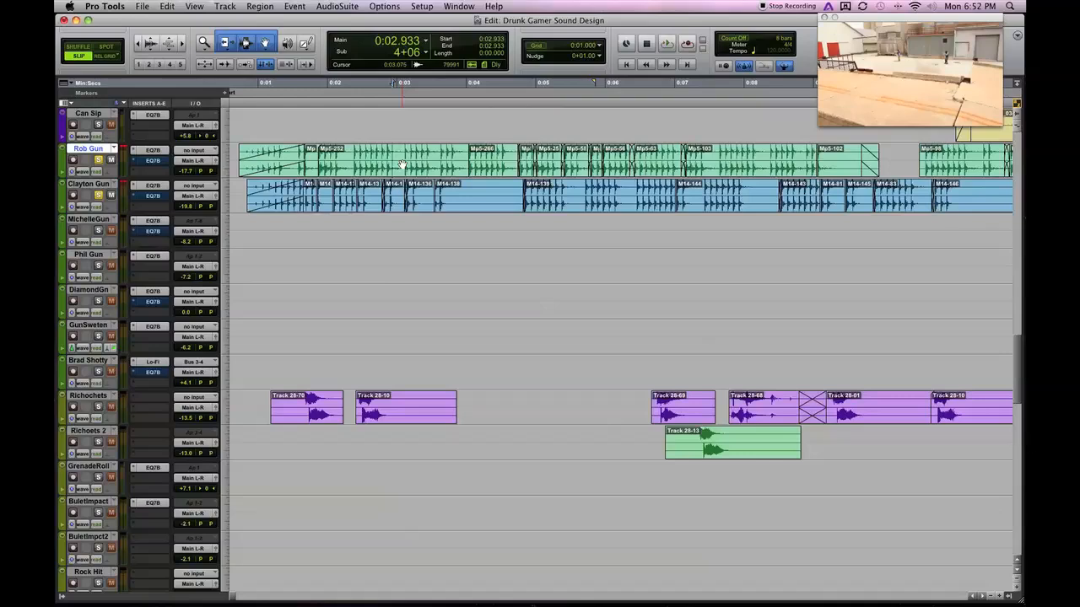
click(380, 154)
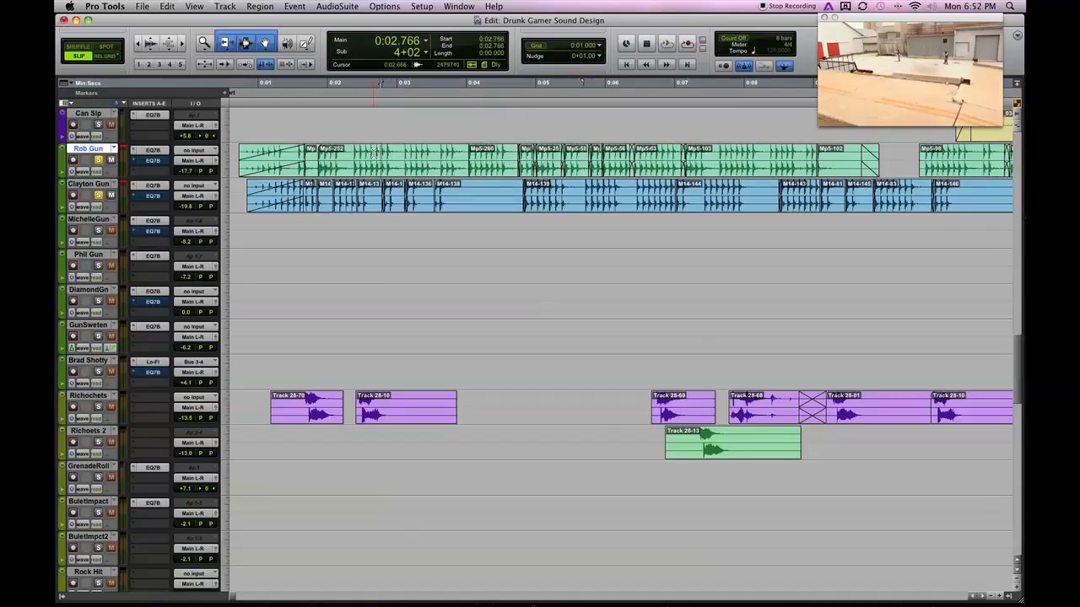
drag(349, 153, 401, 151)
click(399, 151)
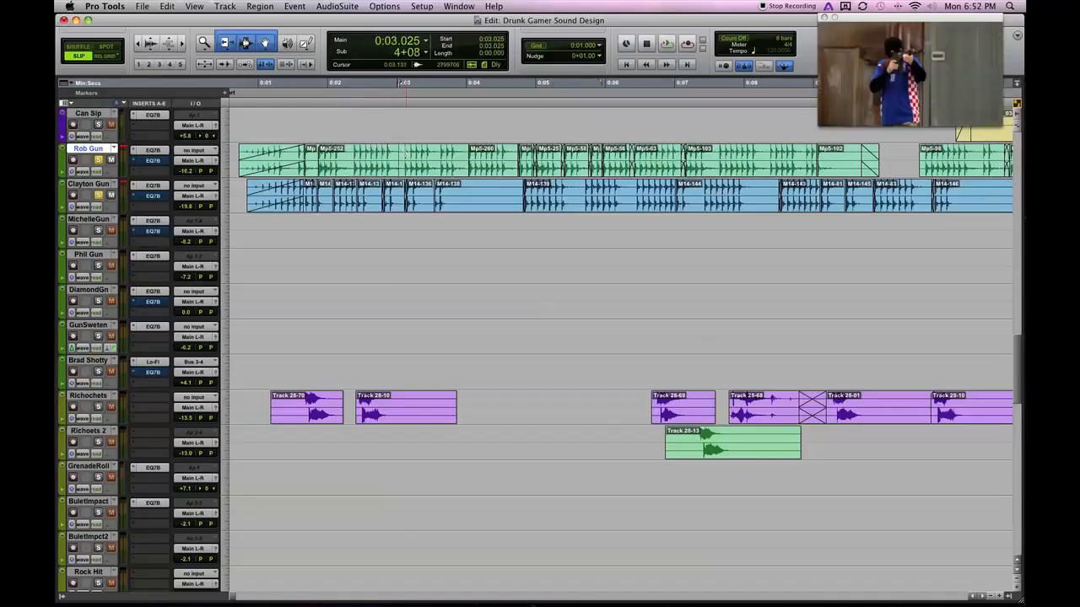
Step: Highlight the MP5 burst between about 0:03.08 and 0:03.56 to examine its sync with the muzzle flash
drag(402, 153, 431, 154)
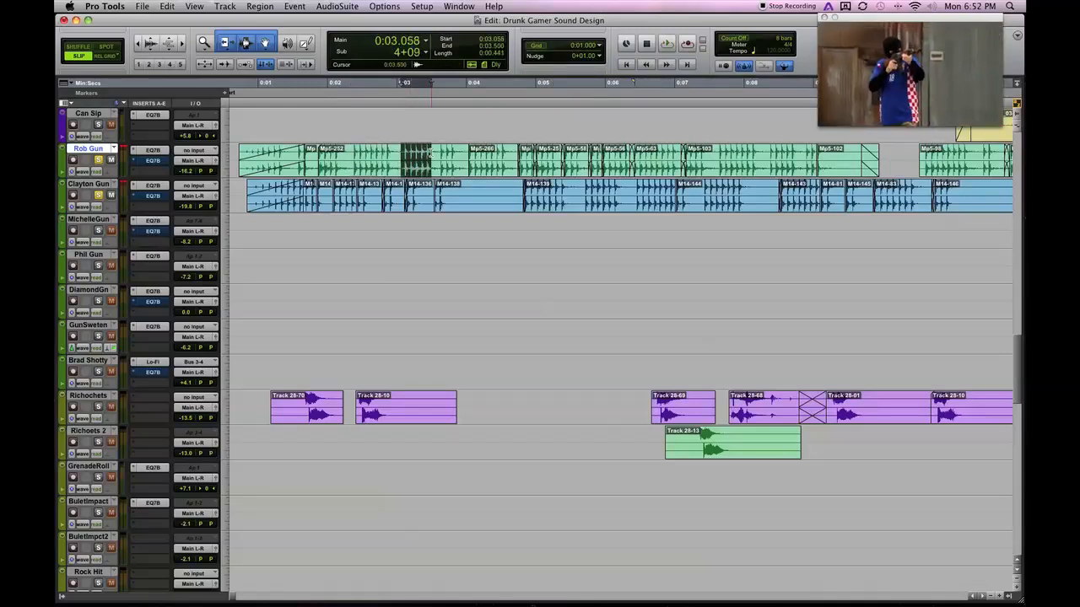
click(432, 152)
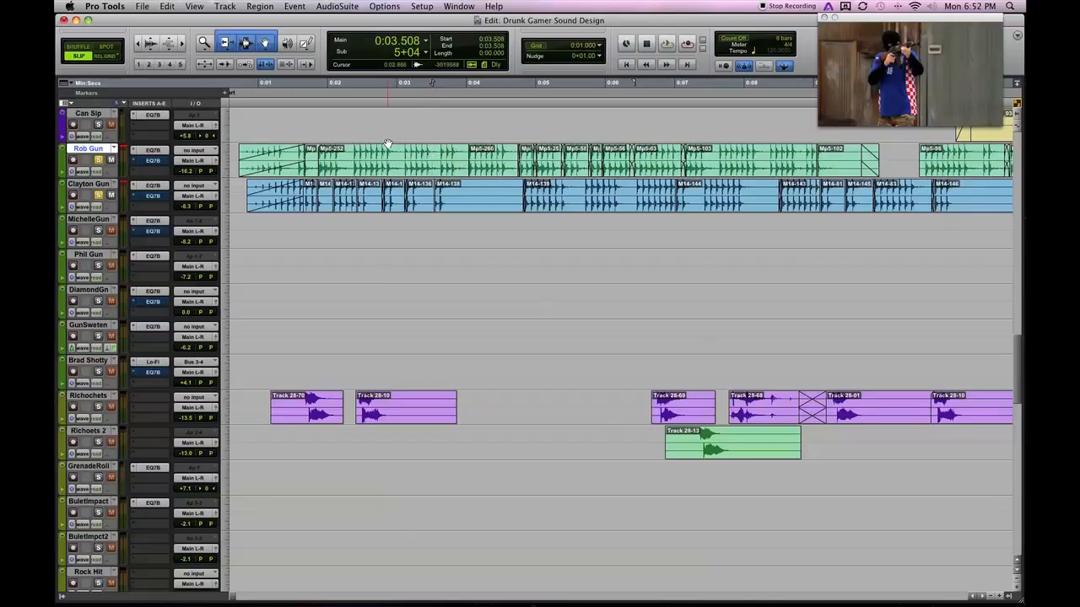
drag(401, 154, 441, 153)
click(442, 153)
click(401, 154)
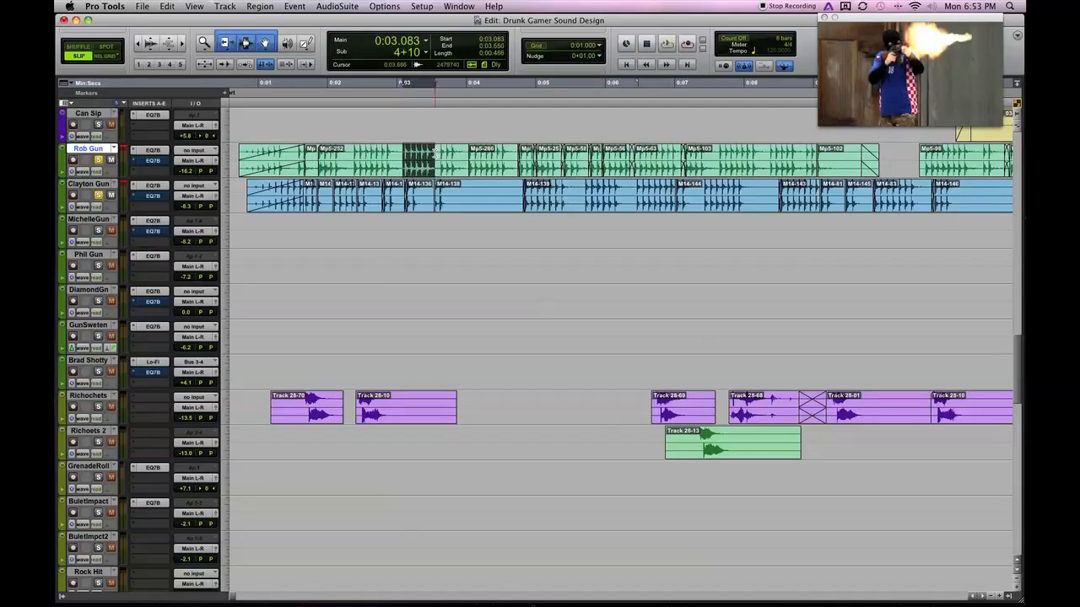
click(441, 153)
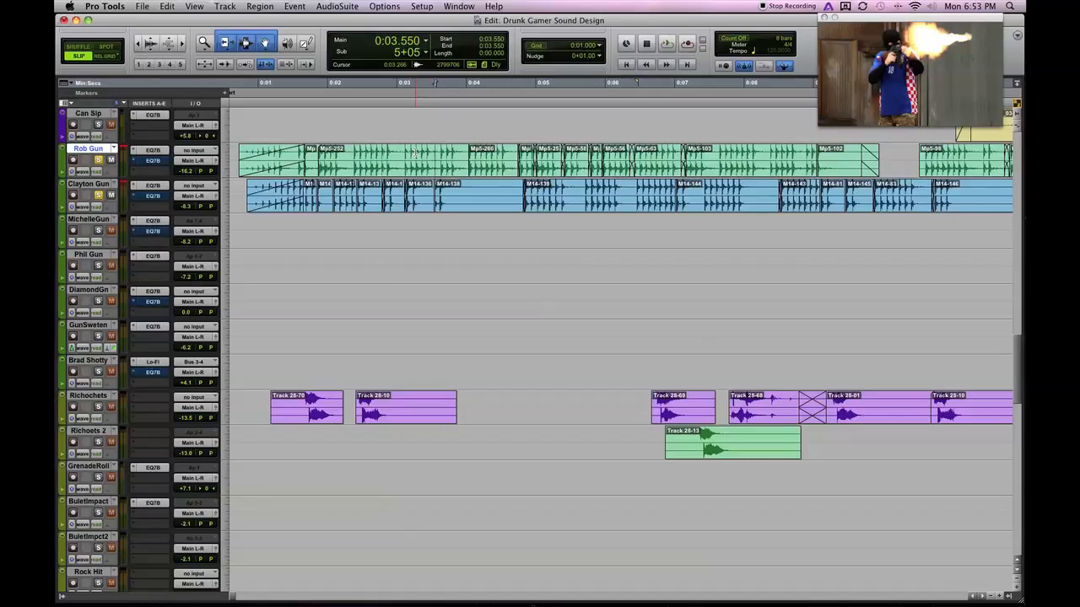
Step: Cue the video to 0:02.325 on the Rob Gun track and examine the gun clips around it up close
click(351, 150)
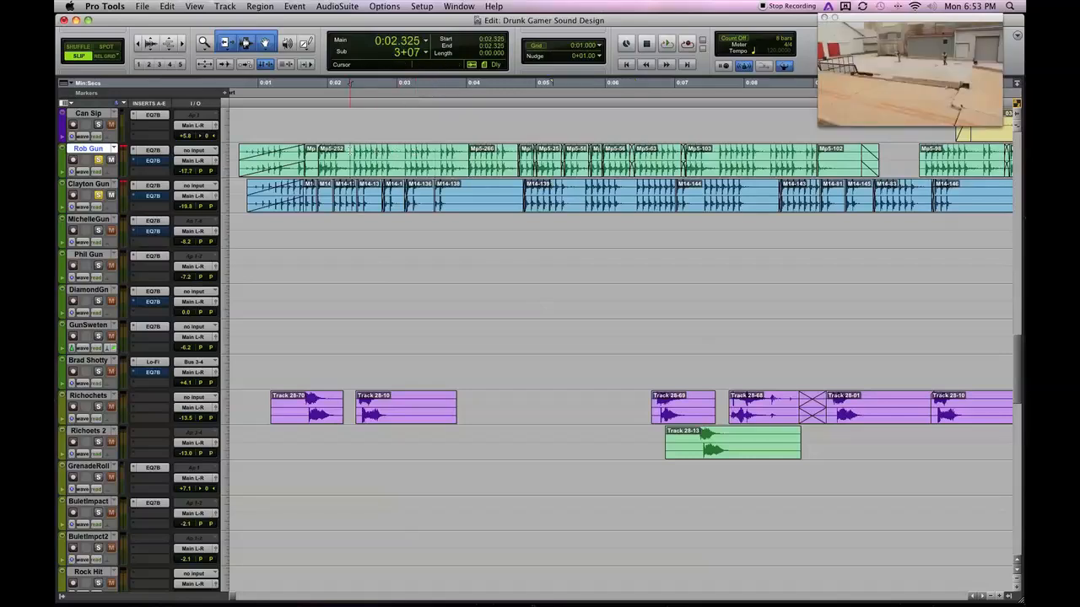
key(r)
key(t)
key(t)
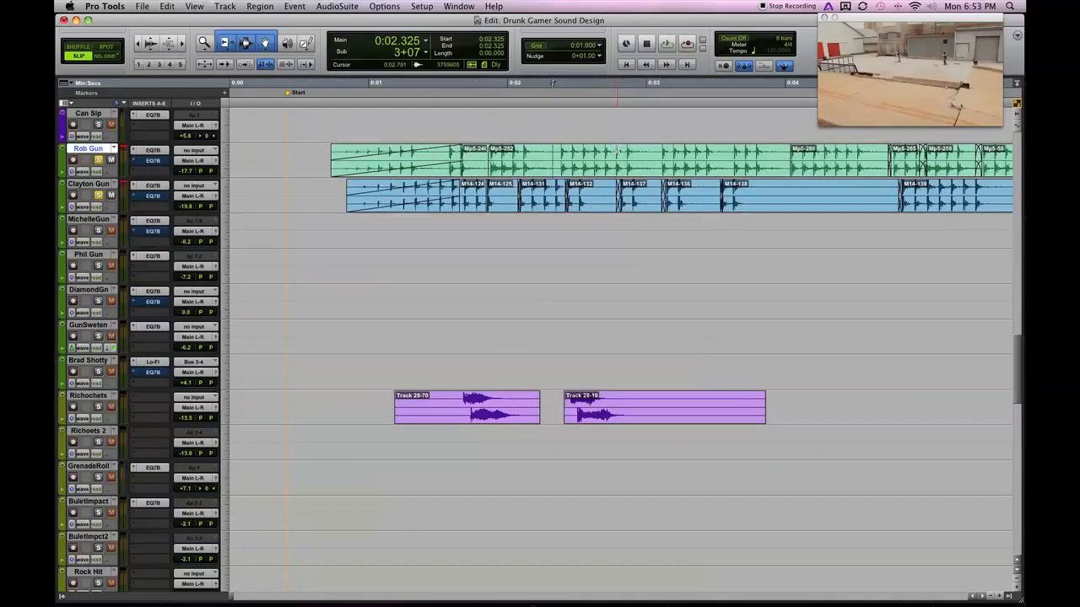
scroll(617, 150, up, 1)
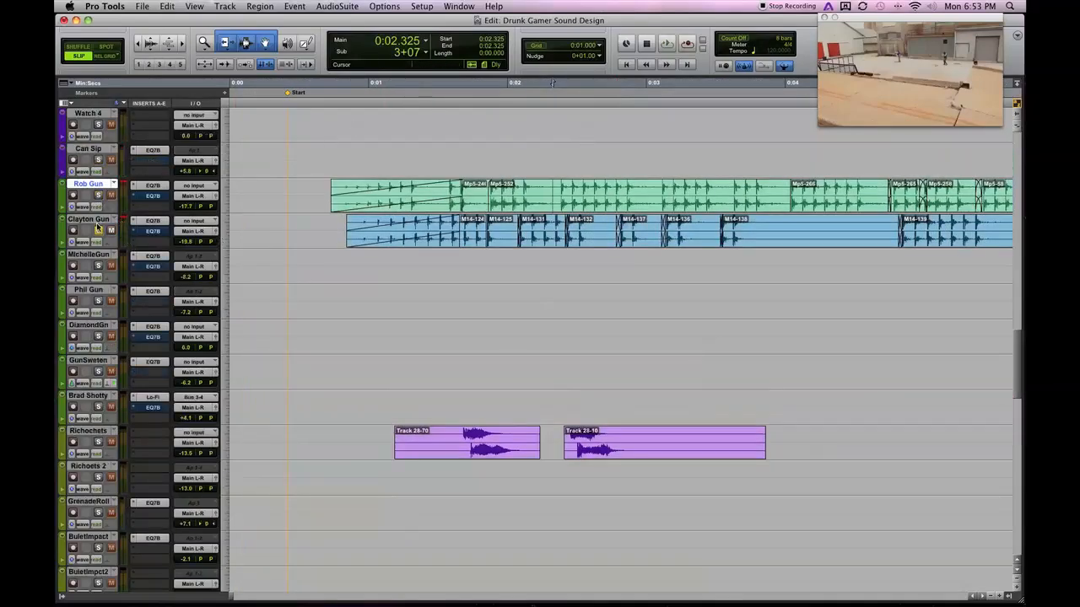
Step: Locate the first group of layered clips on the Explosion tracks and cue to the start of the Explosion 1 clip at 1:13.290
scroll(525, 464, down, 6)
key(r)
key(r)
scroll(526, 465, down, 6)
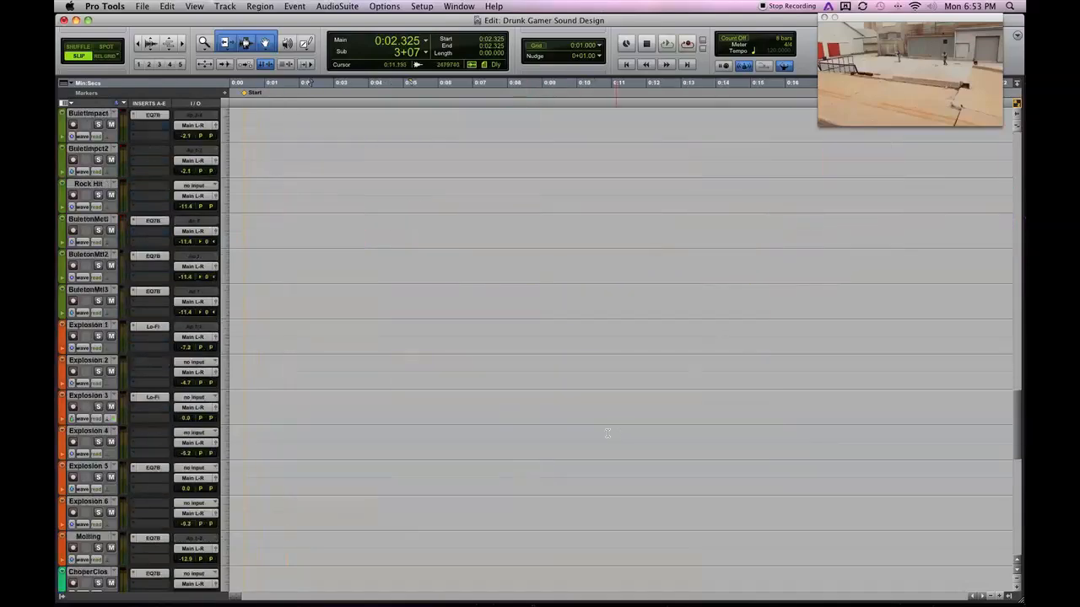
click(87, 326)
key(r)
key(r)
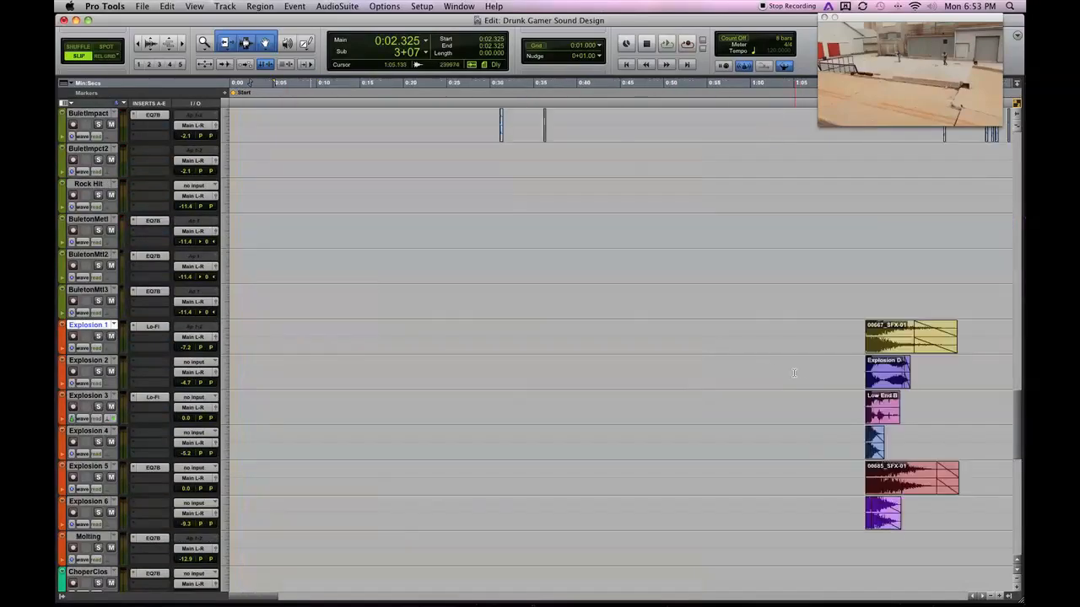
scroll(537, 352, right, 5)
click(520, 332)
key(Tab)
key(t)
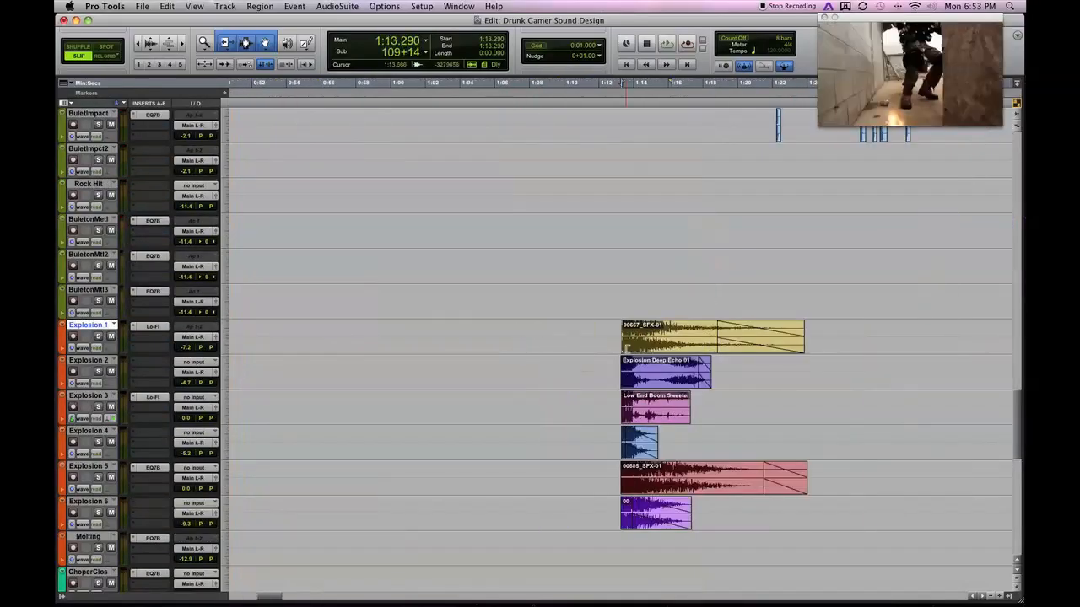
Step: Mark the gap just before the clips across Explosion 1 to 6 and compare the video at points between about 1:12.27 and 1:12.97
drag(607, 333, 621, 503)
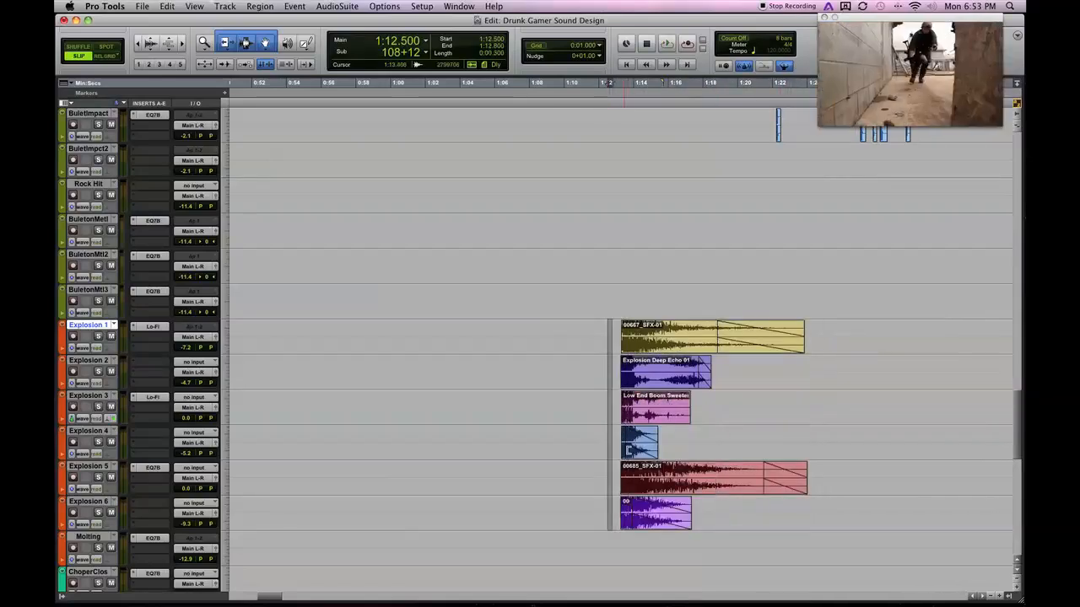
click(599, 332)
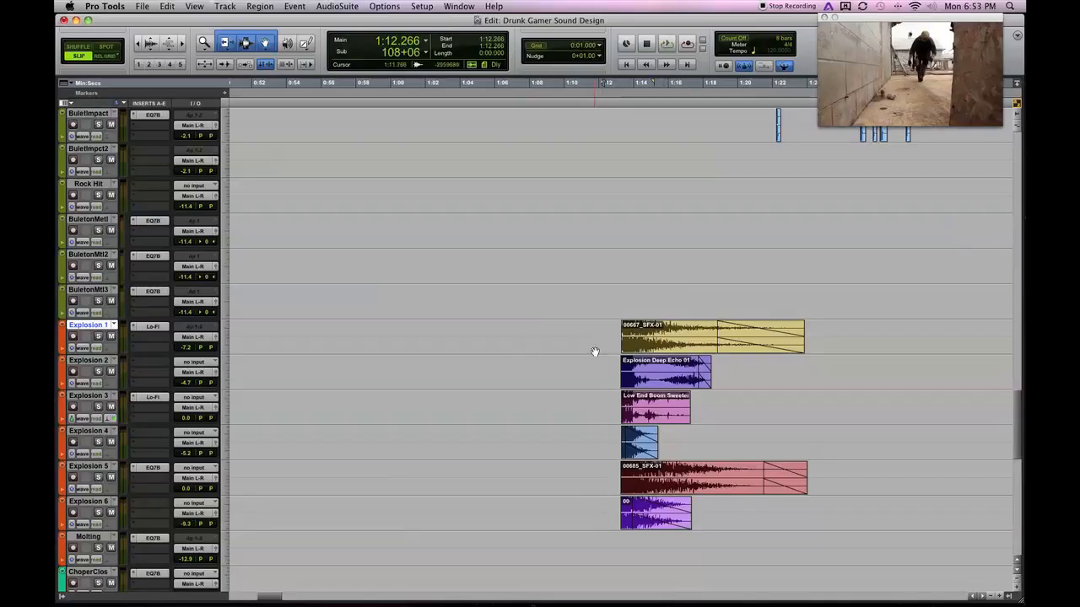
drag(616, 328, 617, 517)
click(609, 327)
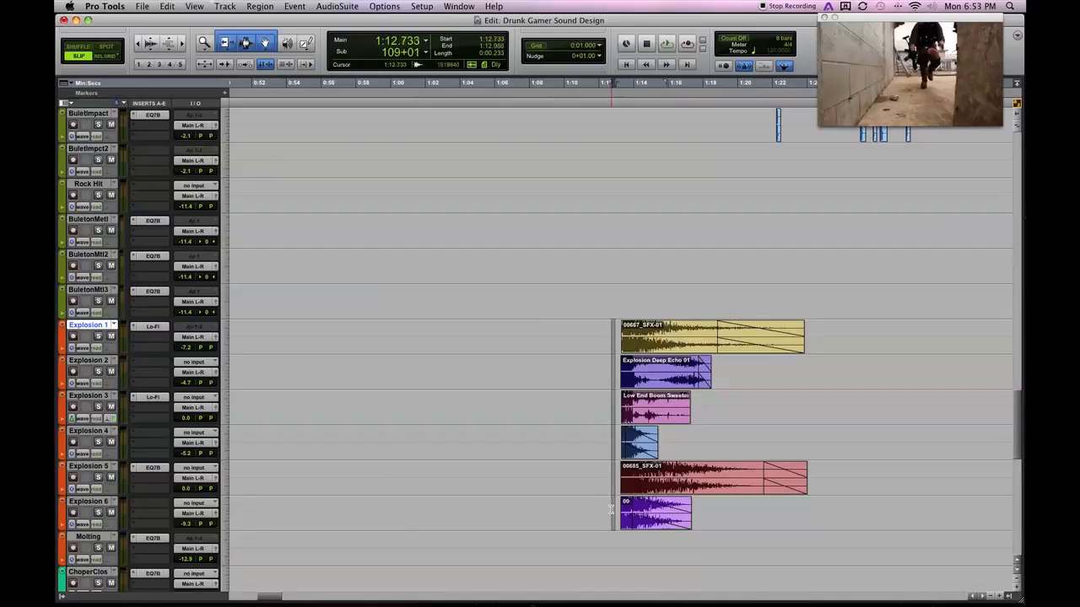
click(609, 325)
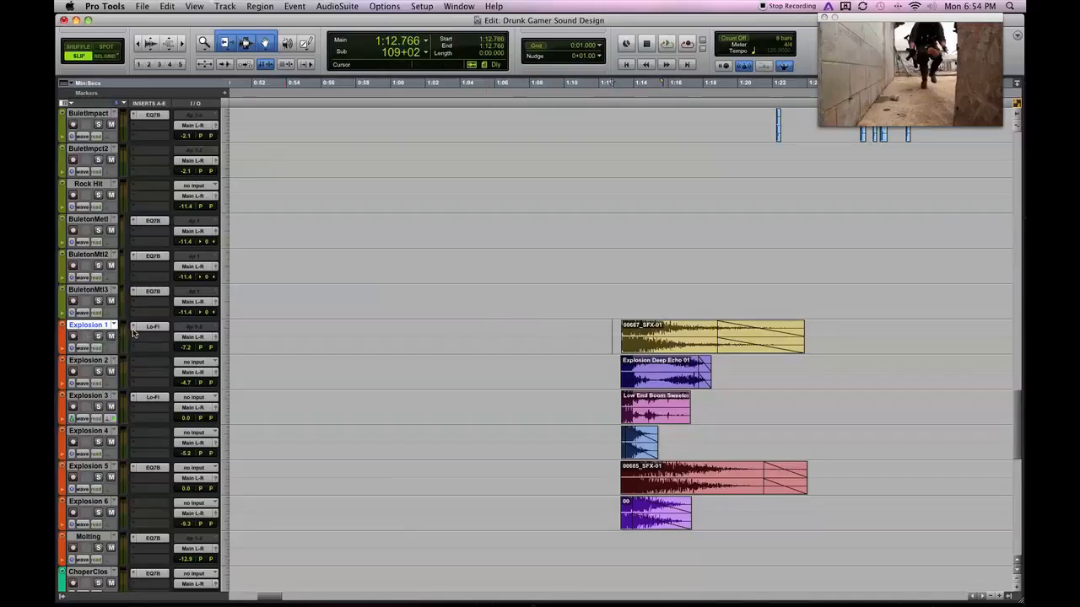
Step: Solo Explosion 1 and audition its explosion layer from 1:12.100
click(98, 336)
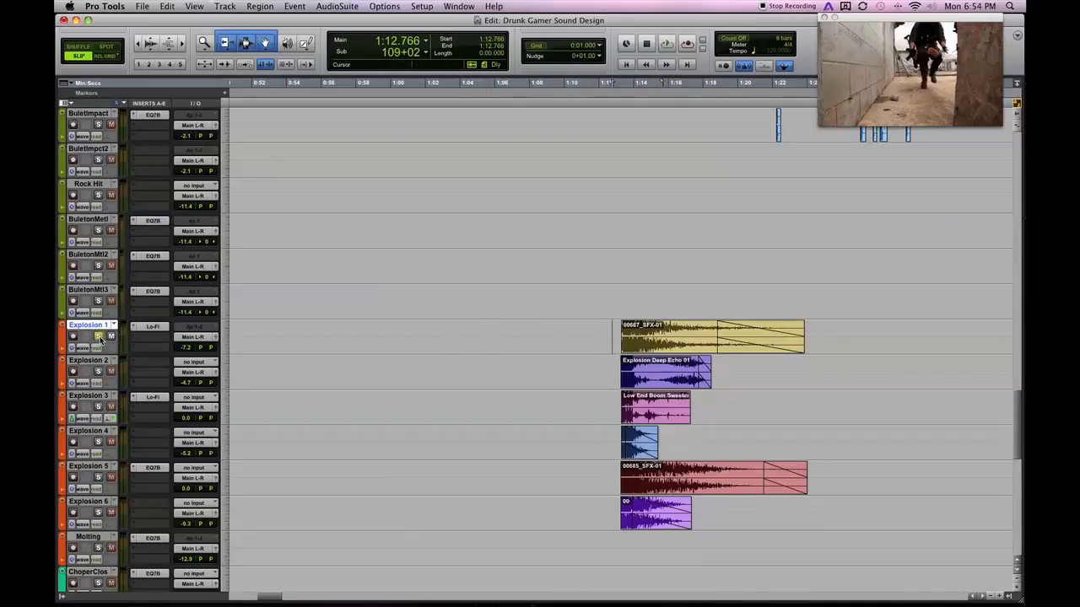
click(600, 337)
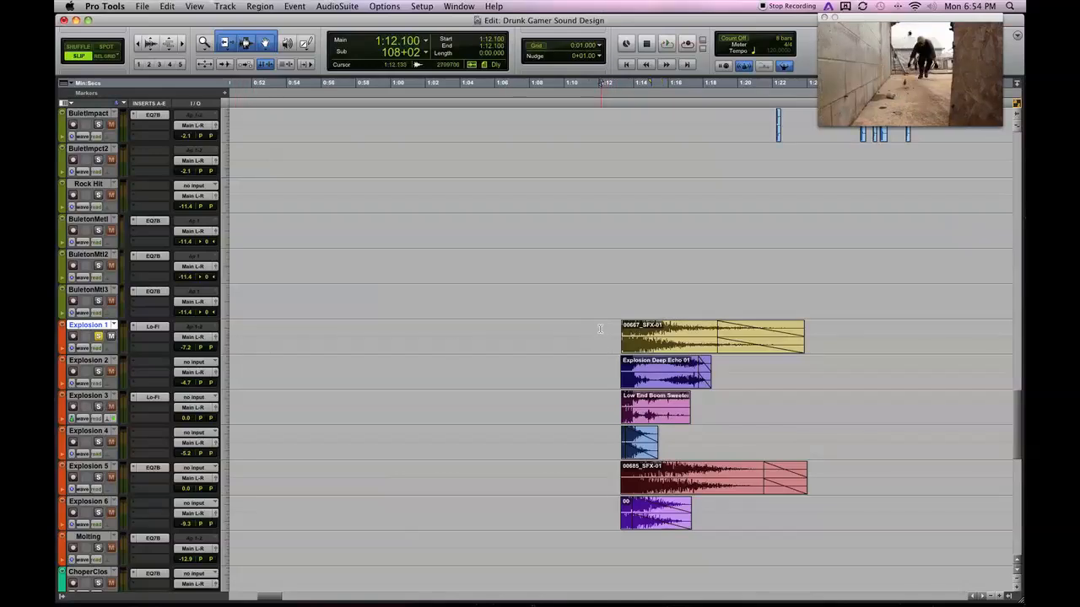
key(space)
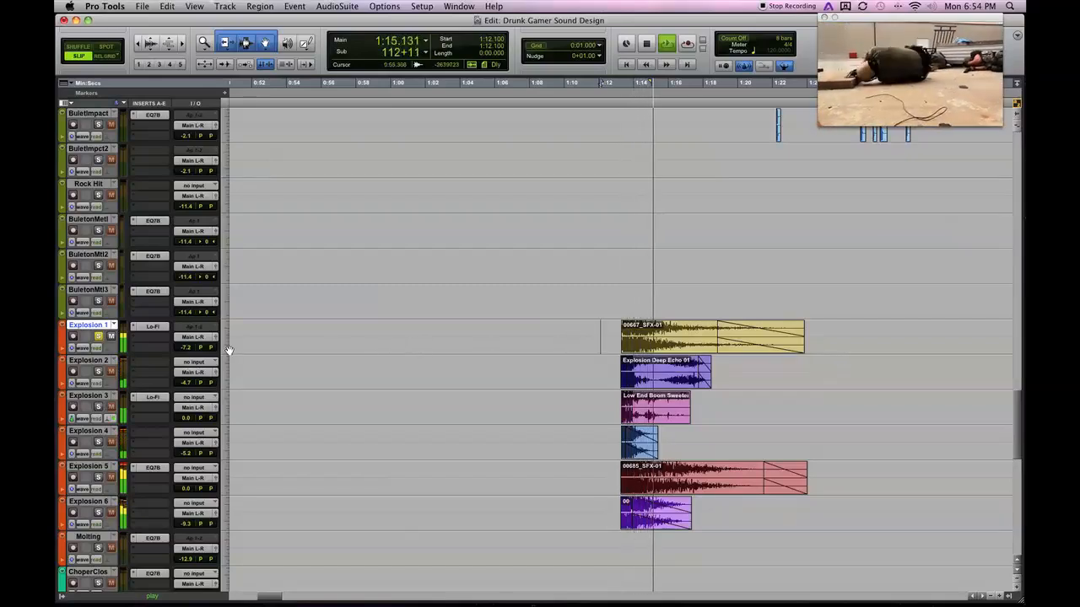
key(space)
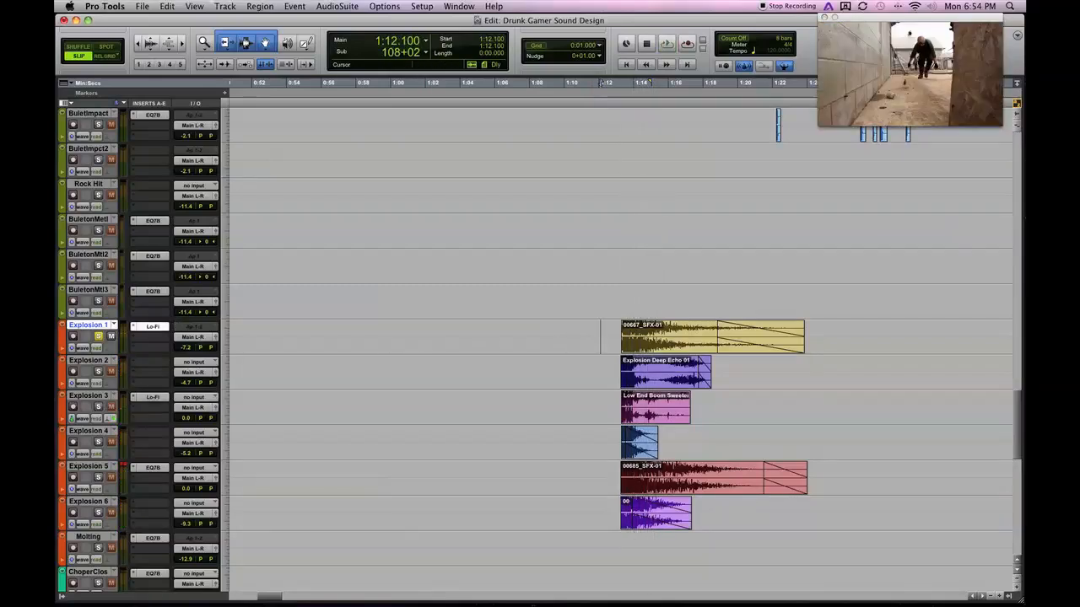
Step: Examine the Lo-Fi insert settings on Explosion 1, close the plug-in and unsolo the track
drag(57, 160, 478, 157)
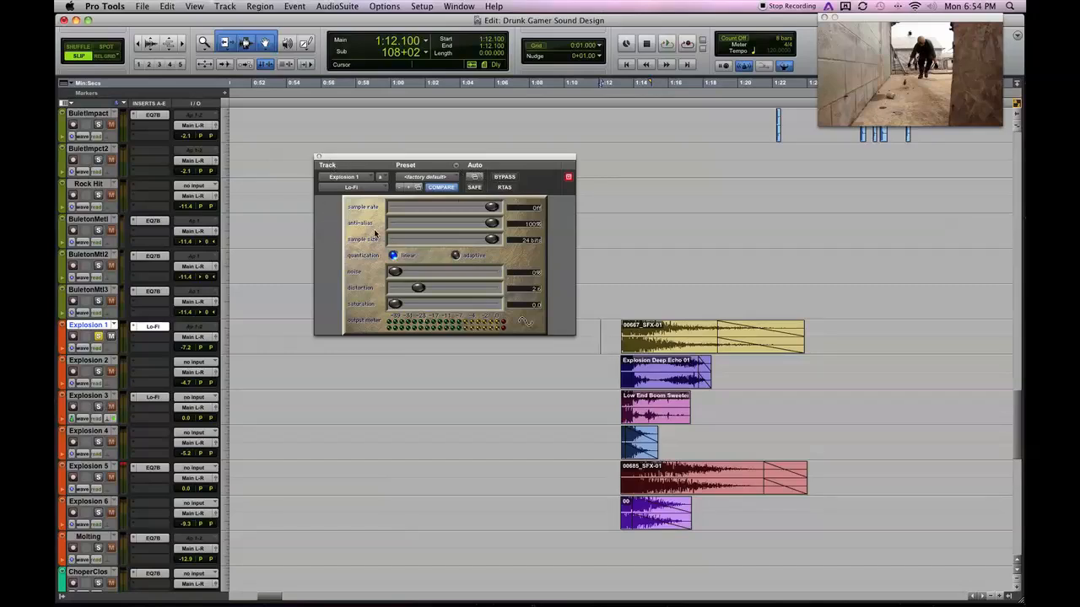
click(315, 158)
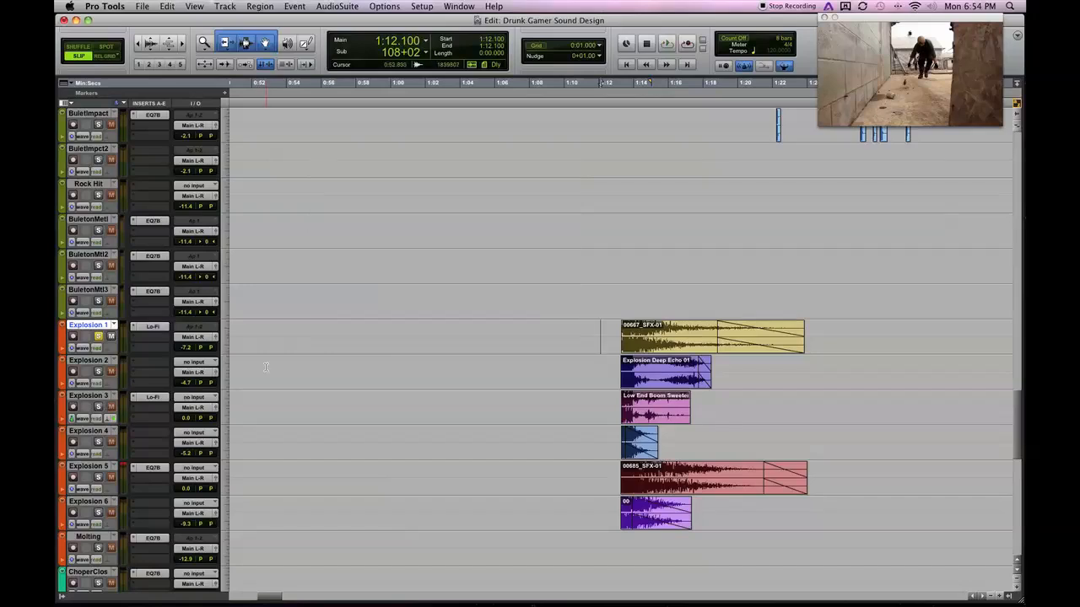
click(98, 336)
Step: Solo Explosion 2, audition its deep echo layer from 1:12.700 and clear the solo
click(98, 371)
click(612, 363)
key(space)
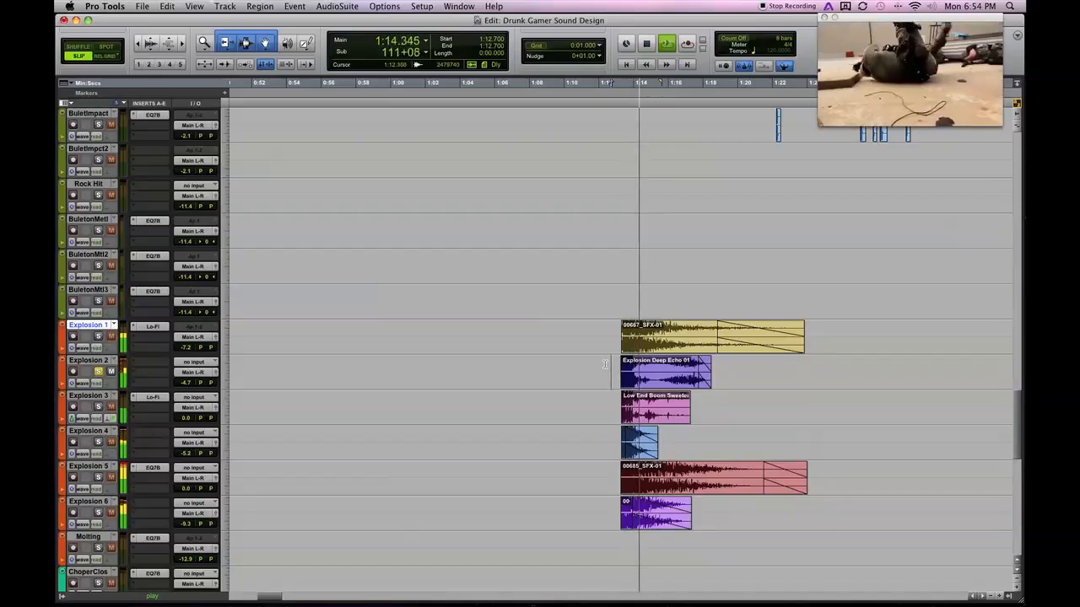
key(space)
click(98, 371)
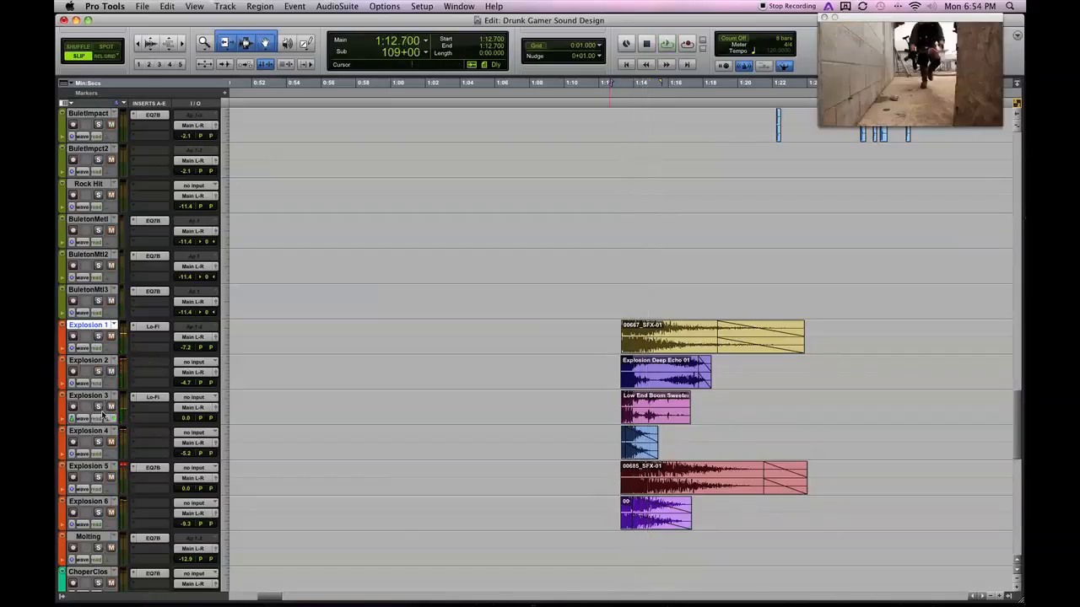
Step: Solo Explosion 3, audition its low-end boom sweetener from 1:12.700 and clear the solo
click(98, 407)
key(space)
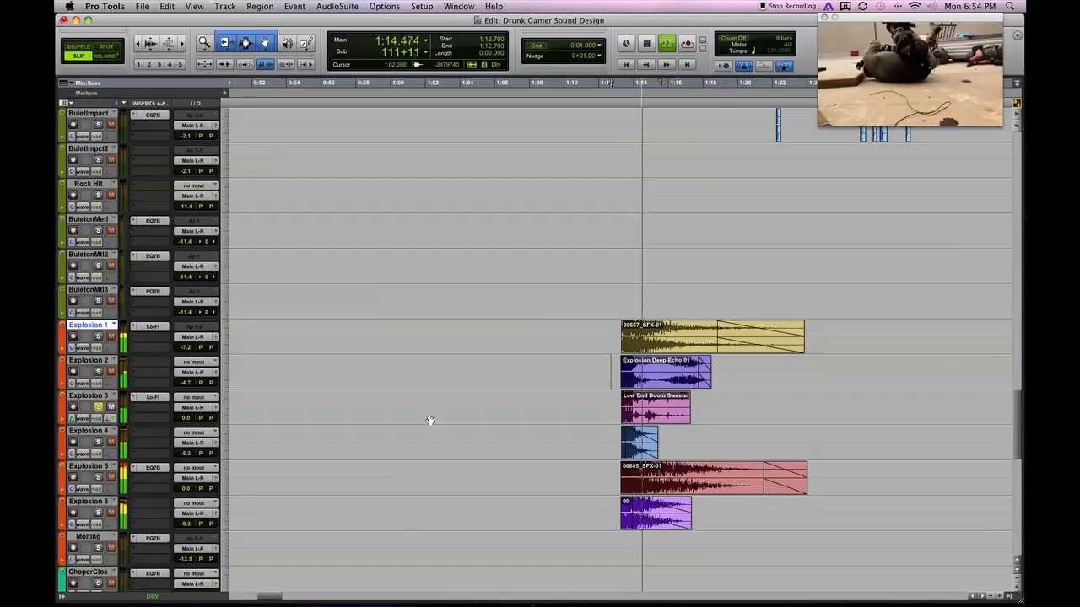
key(space)
click(98, 408)
Step: Solo Explosion 4, audition its short explosion layer from 1:12.700 and clear the solo
click(98, 443)
key(space)
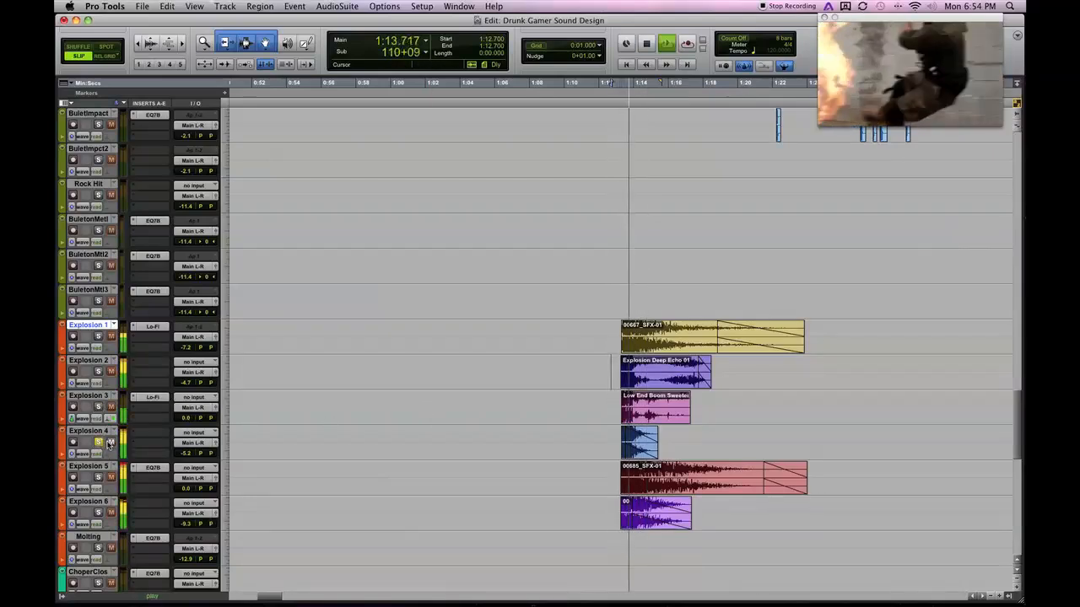
key(space)
click(98, 443)
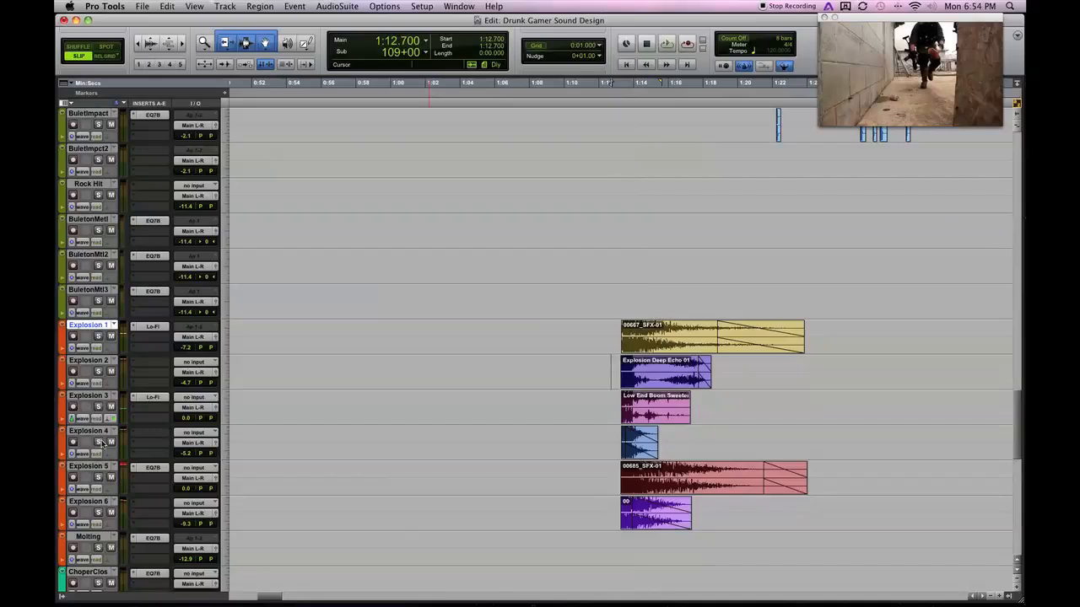
Step: Audition Explosion 5 and Explosion 6 one after the other in solo from 1:12.700
click(97, 477)
key(space)
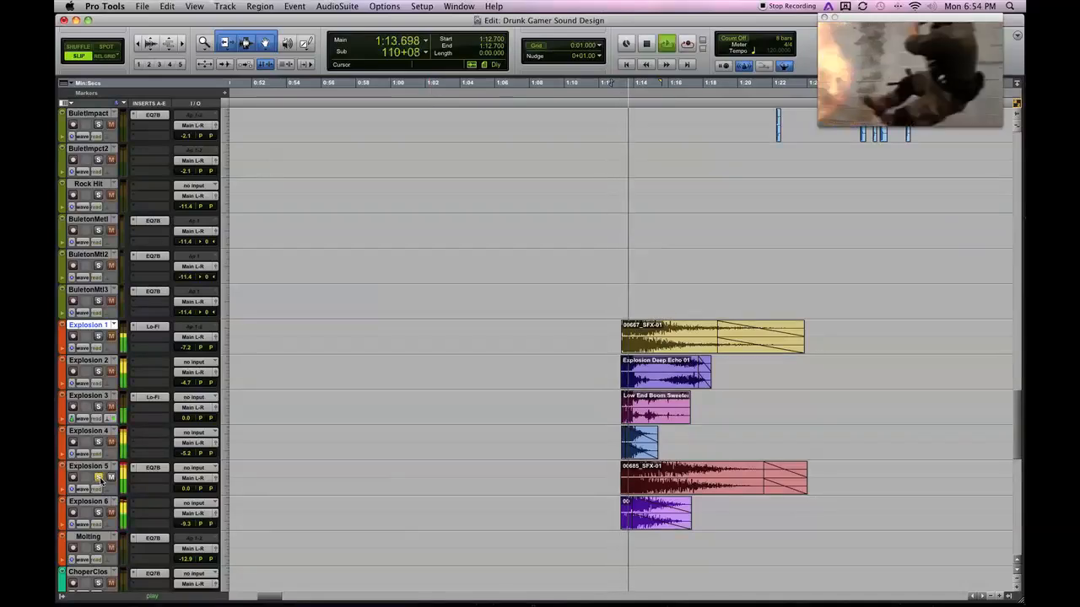
key(space)
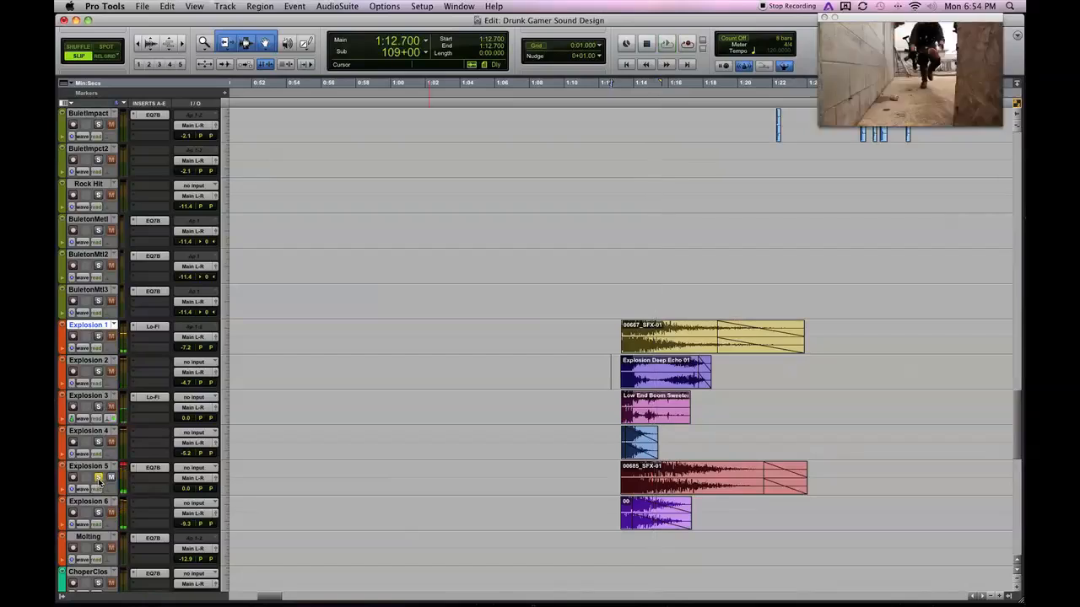
click(98, 478)
key(space)
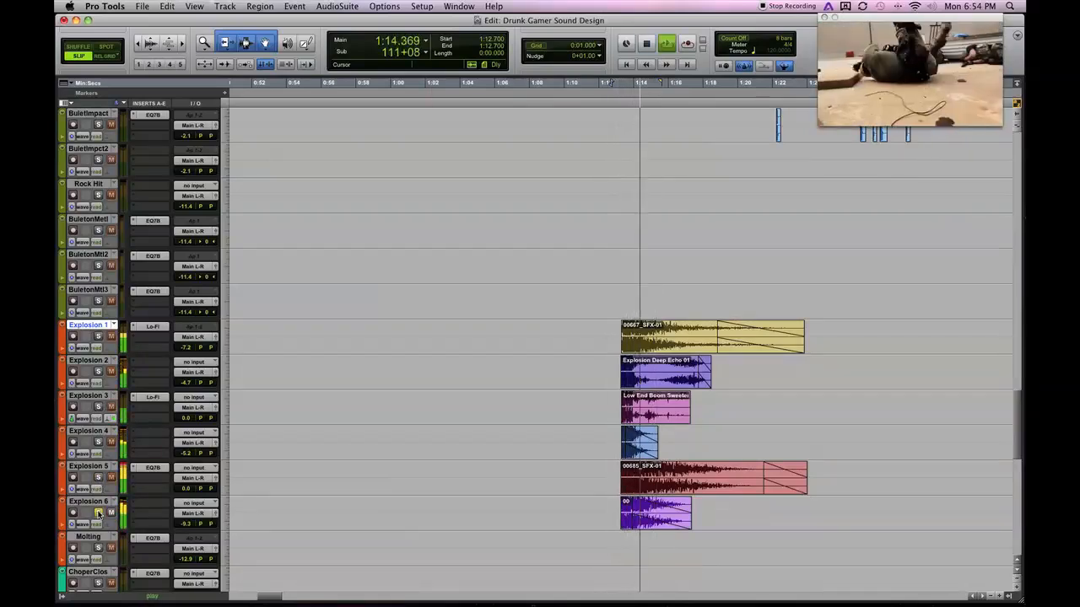
key(space)
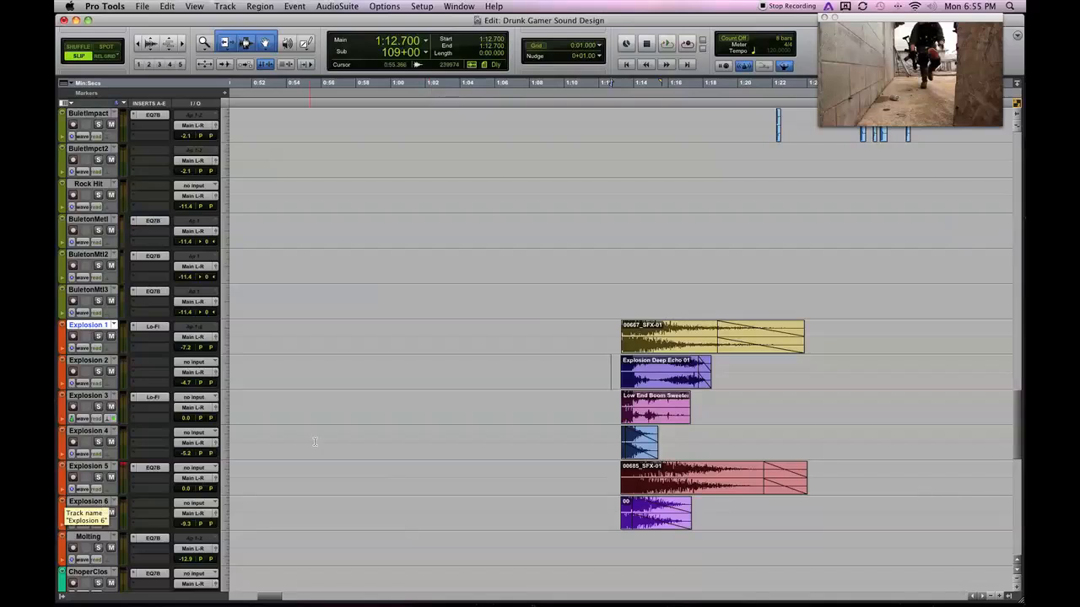
Step: Solo all six Explosion tracks, play the combined explosion from 1:12.700 and clear the solos
click(97, 336)
click(98, 407)
click(98, 442)
click(98, 478)
click(98, 513)
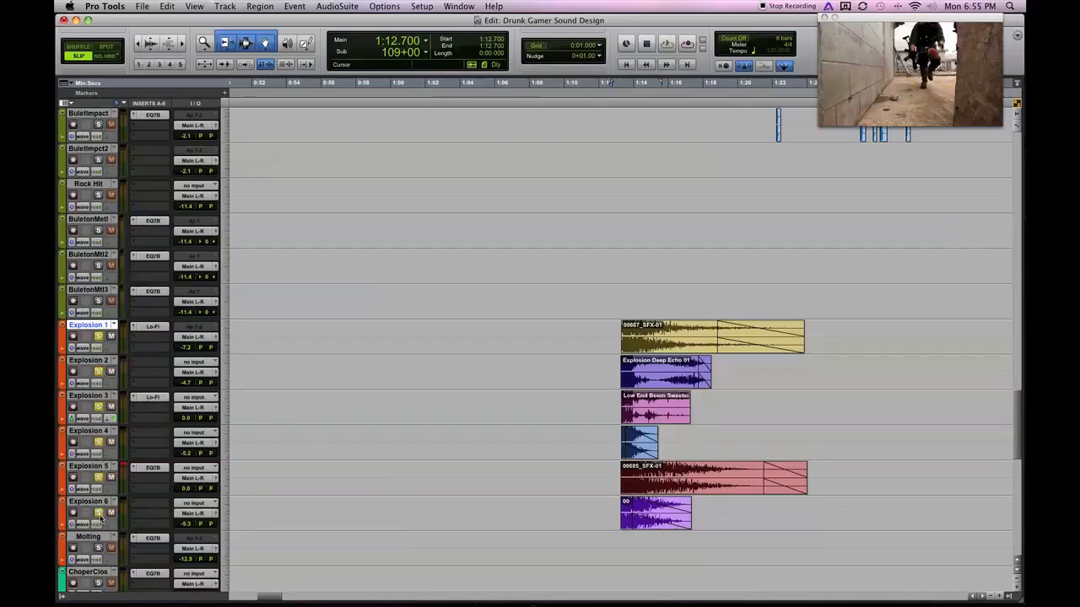
key(space)
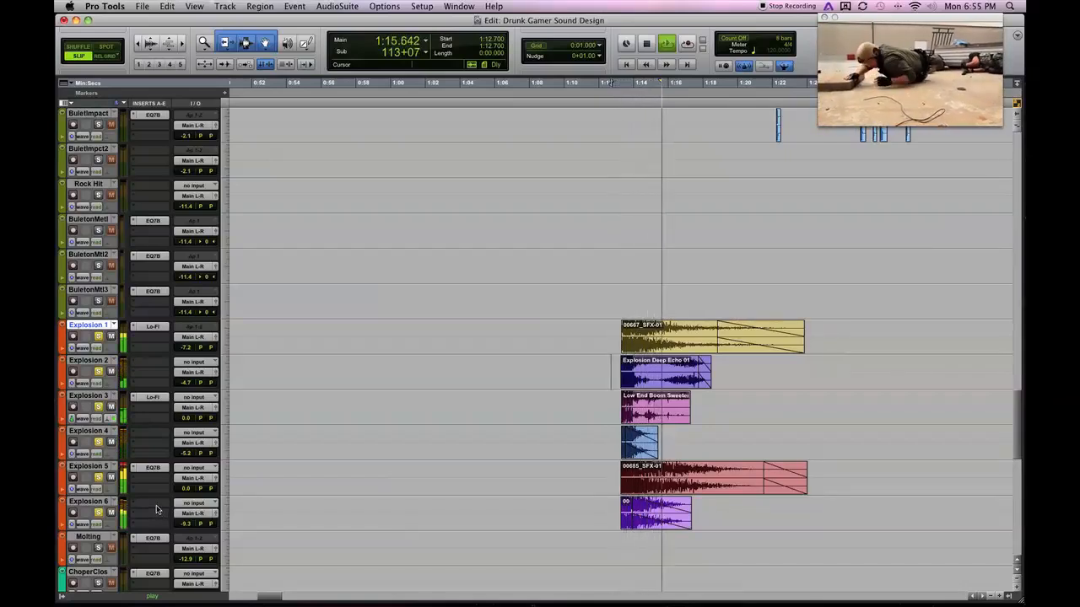
key(space)
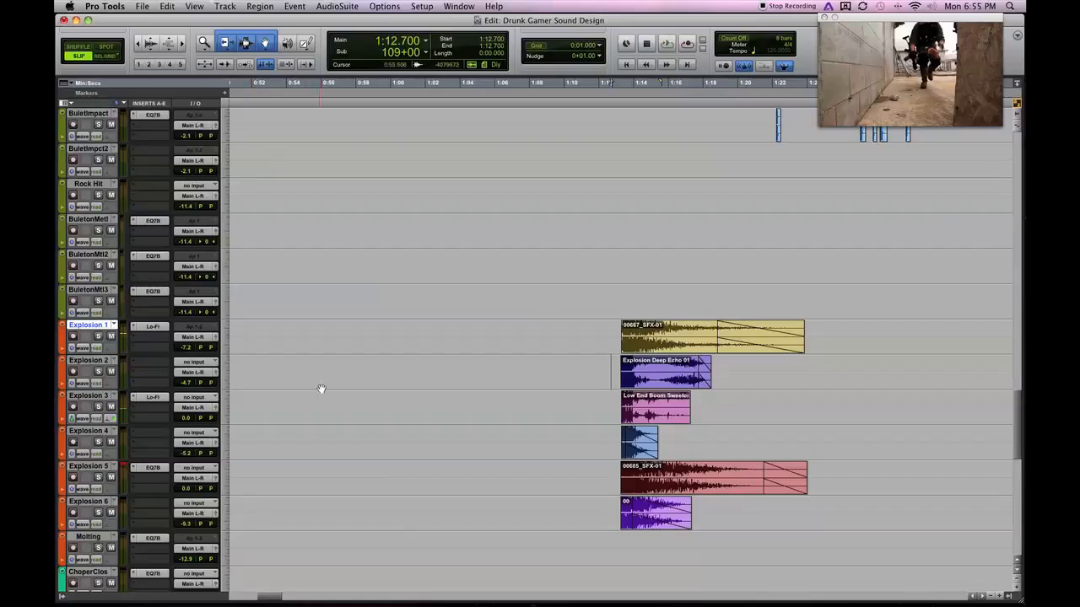
Step: Find the second group of explosion clips near the End marker and cue the video just before it at 3:47.600
scroll(535, 376, right, 5)
key(r)
key(r)
scroll(523, 364, right, 7)
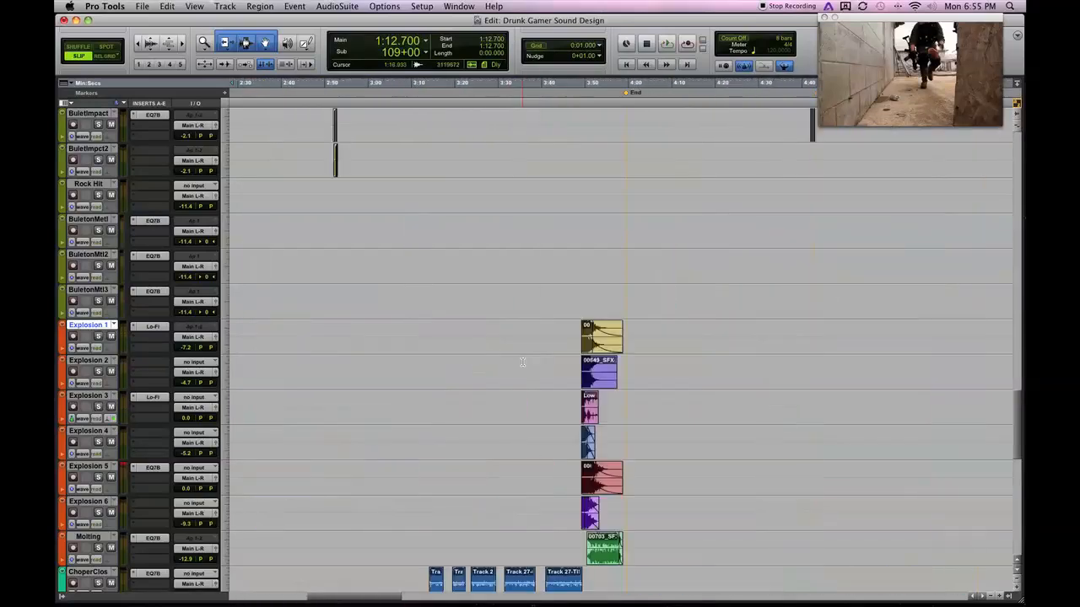
click(573, 330)
scroll(446, 335, left, 5)
scroll(447, 335, down, 2)
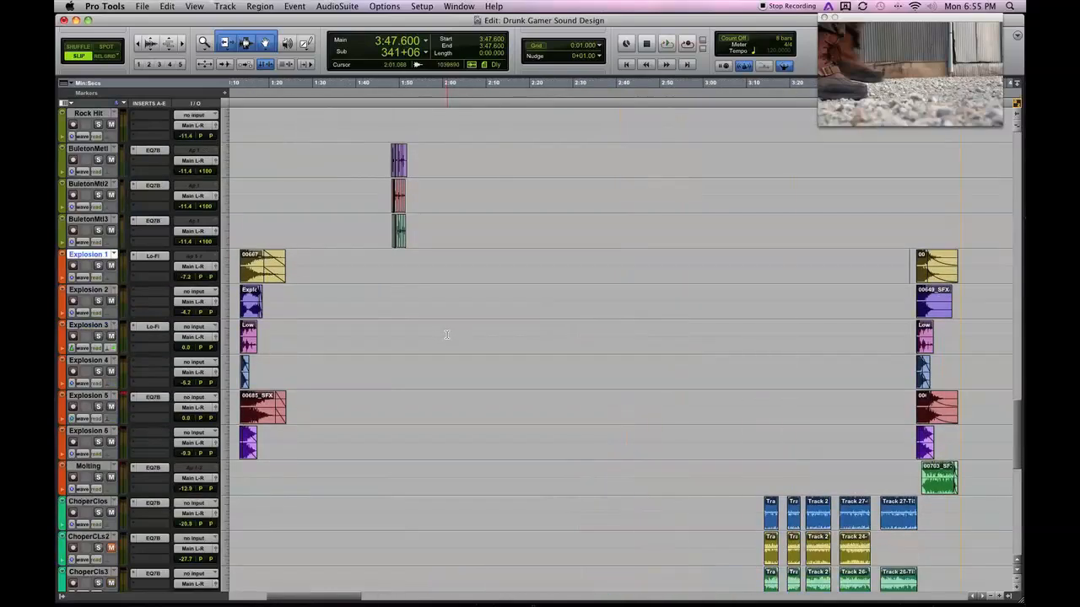